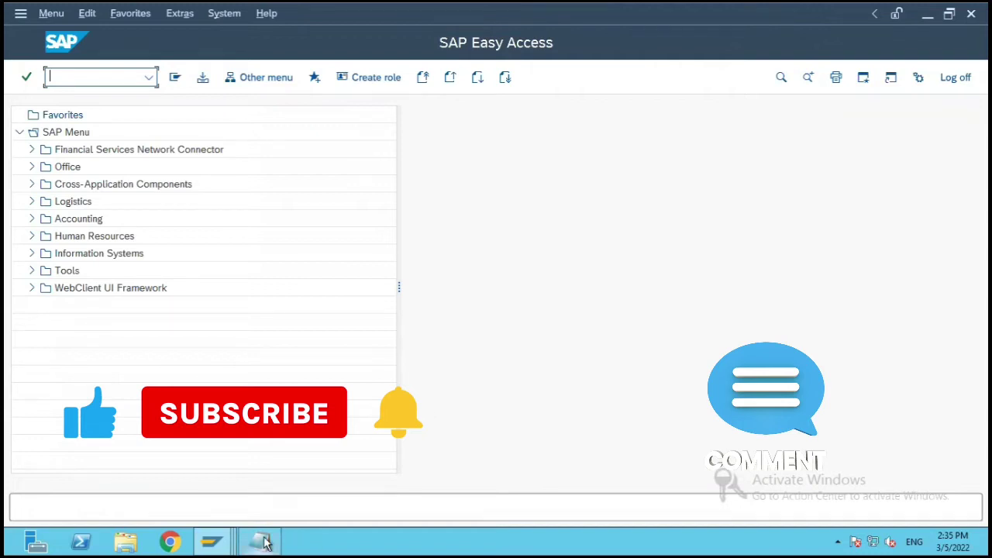
Step: Switch to Notepad and review the ST05 heading and the first note about DB tables browsed
mouse_move(263, 535)
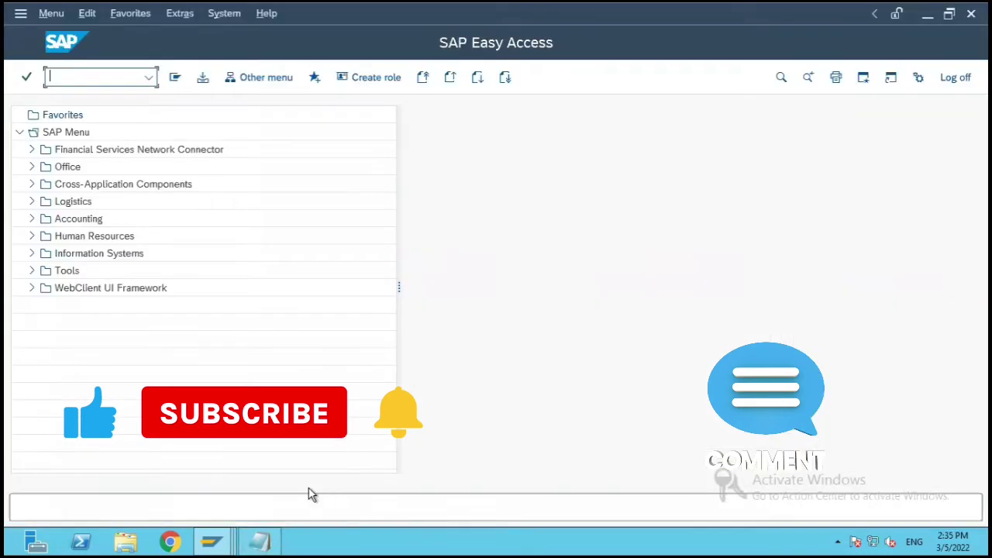
click(260, 542)
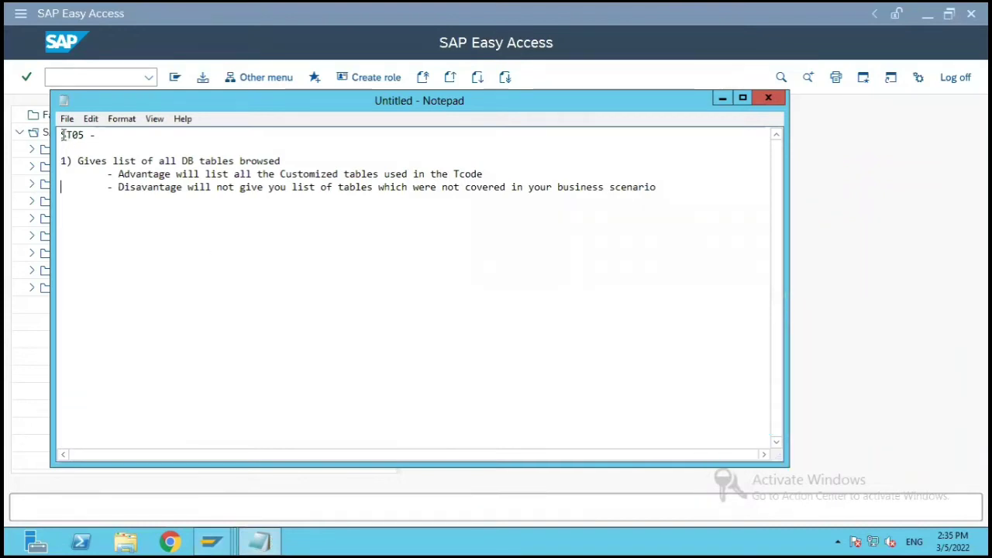
drag(61, 135, 81, 138)
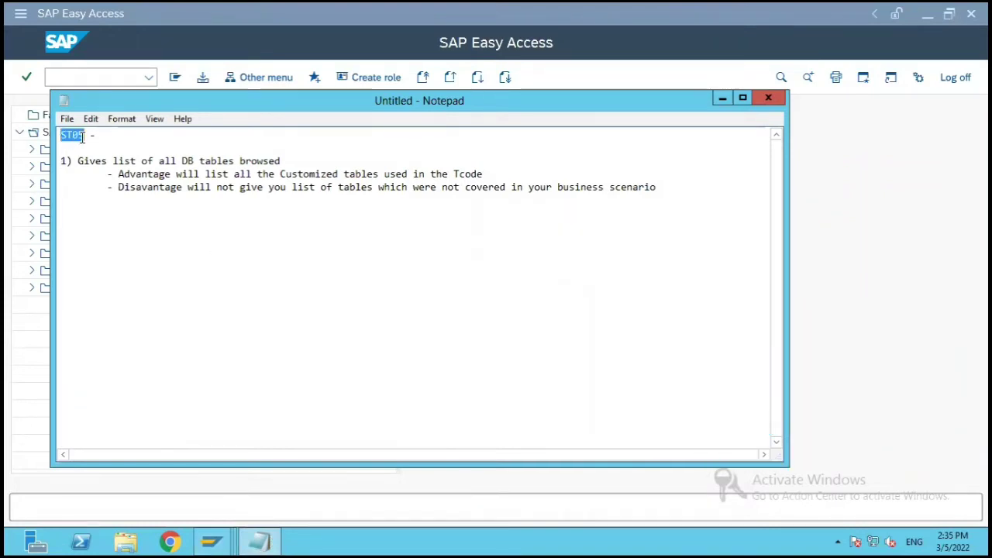
click(132, 134)
drag(73, 161, 42, 164)
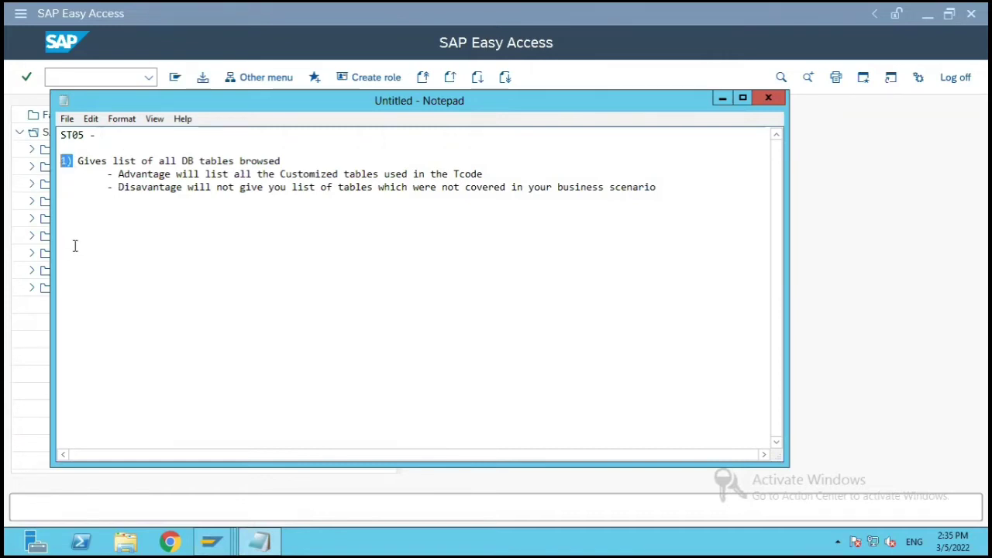
click(302, 162)
Step: Remove the leading indents and dashes from the Advantage and Disavantage lines so both start at the margin
click(114, 176)
key(Tab)
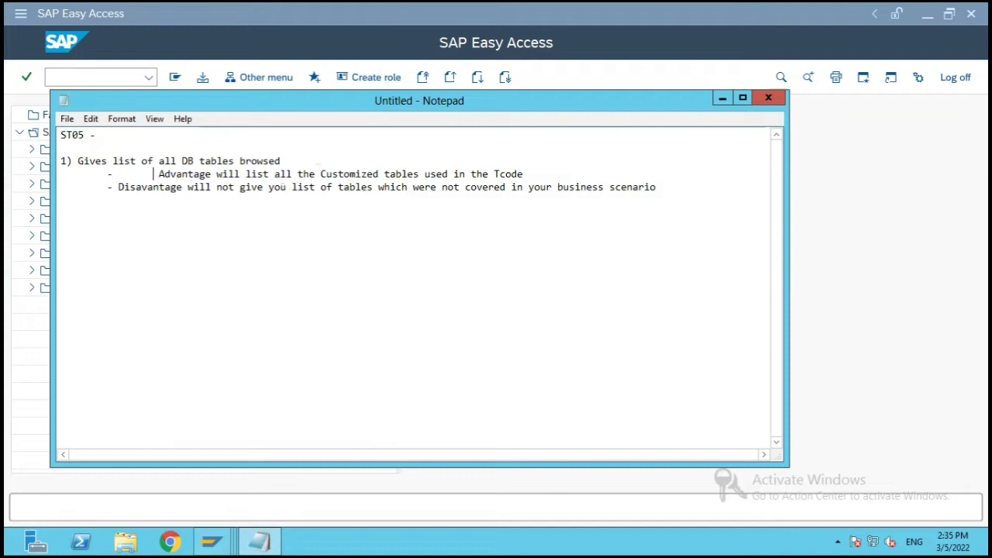
key(BackSpace)
key(BackSpace)
key(BackSpace)
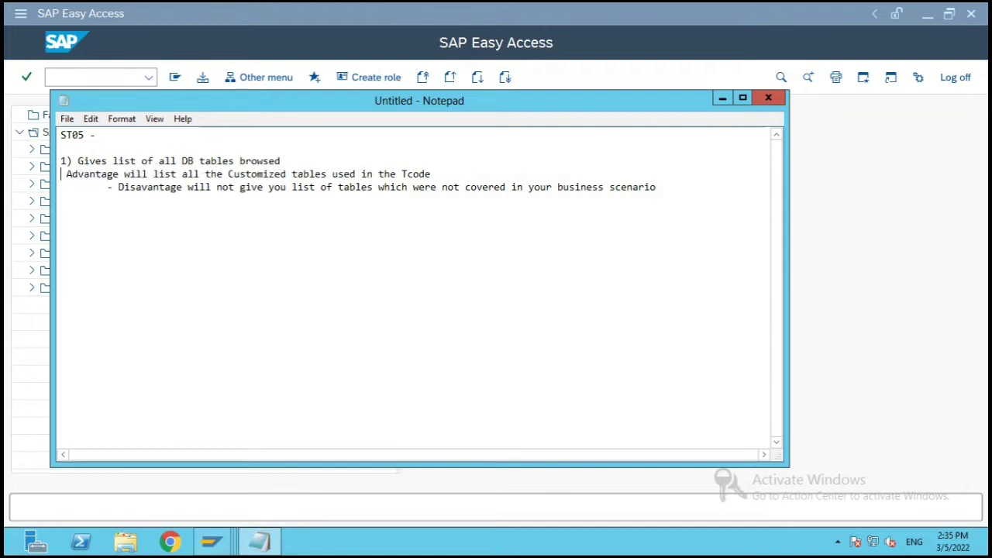
key(Delete)
key(Down)
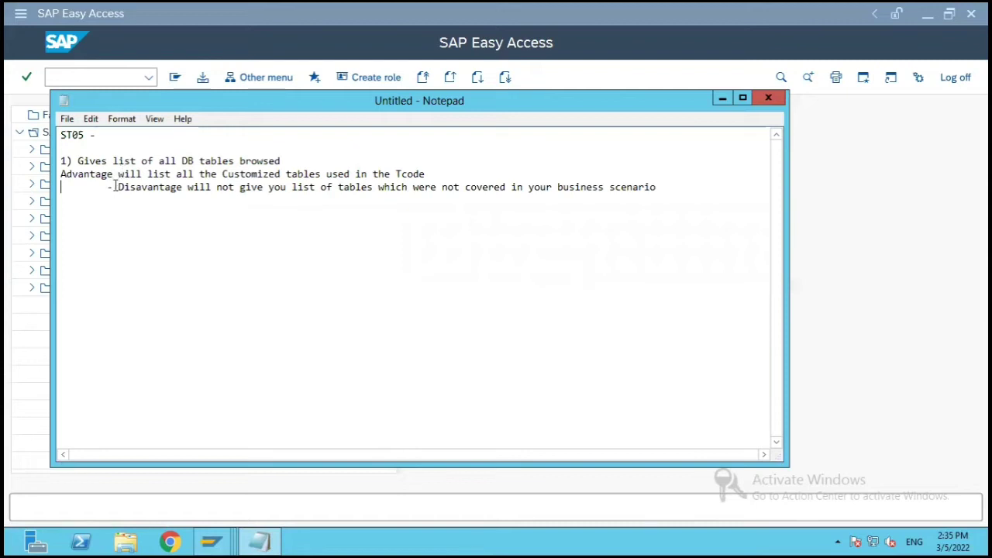
click(119, 188)
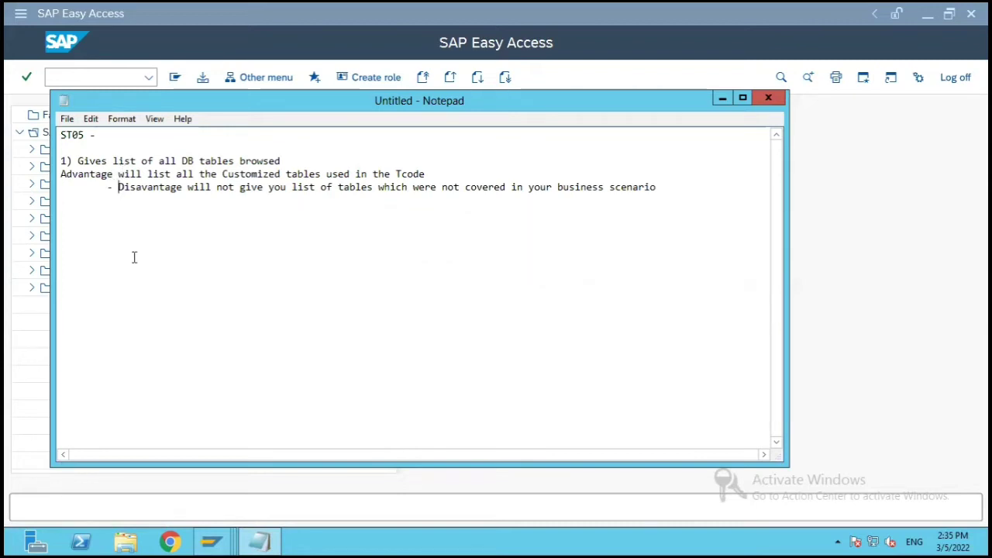
key(BackSpace)
key(BackSpace)
key(BackSpace)
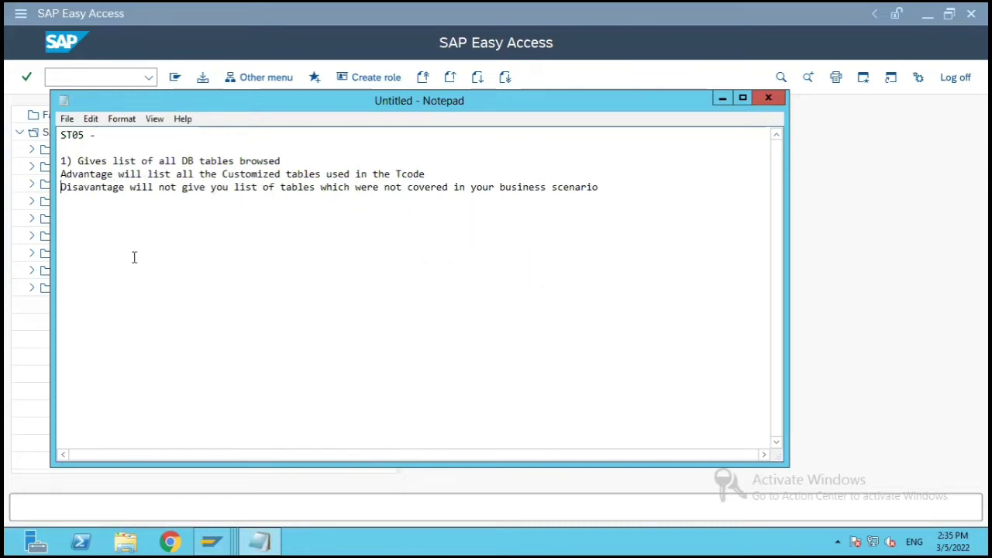
Step: Review the ST05 advantage and disadvantage notes, highlighting the disadvantage line and the whole numbered note
click(327, 174)
drag(61, 187, 627, 185)
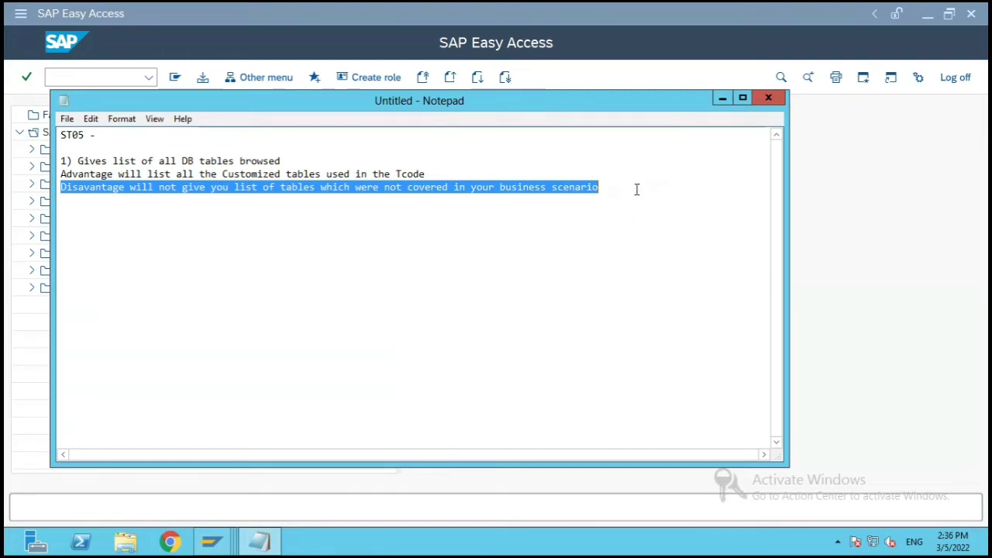
click(601, 187)
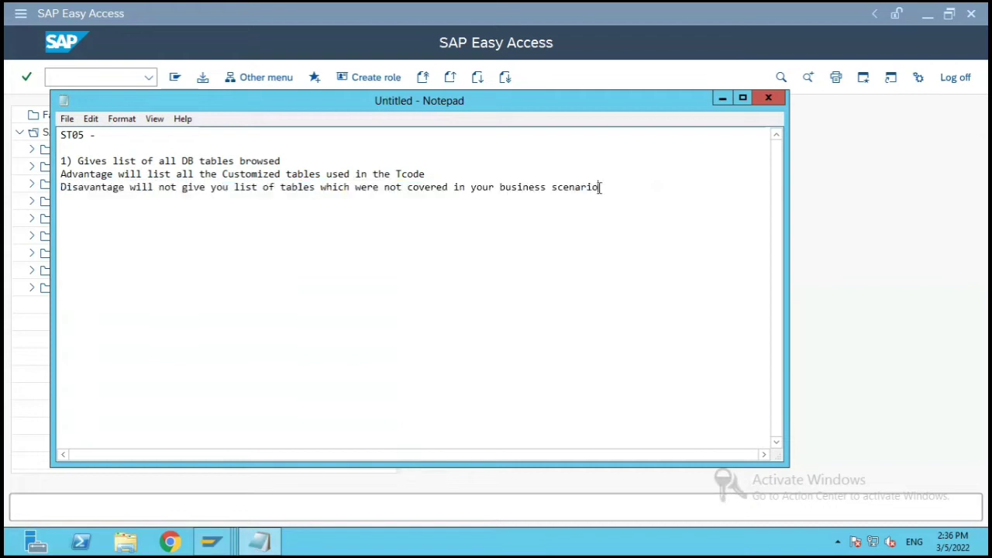
drag(601, 187, 10, 162)
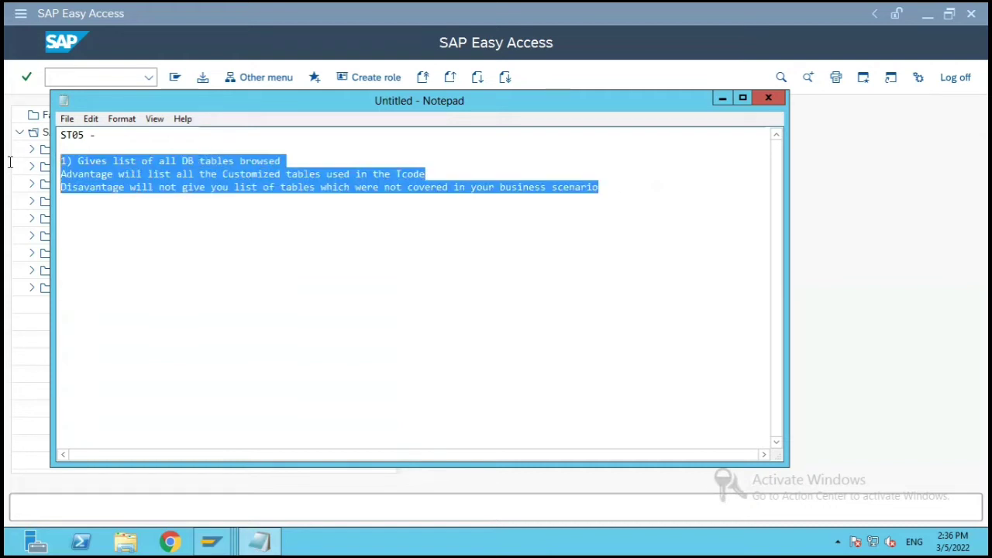
Step: Switch back to SAP Easy Access and open transaction ST05
click(920, 281)
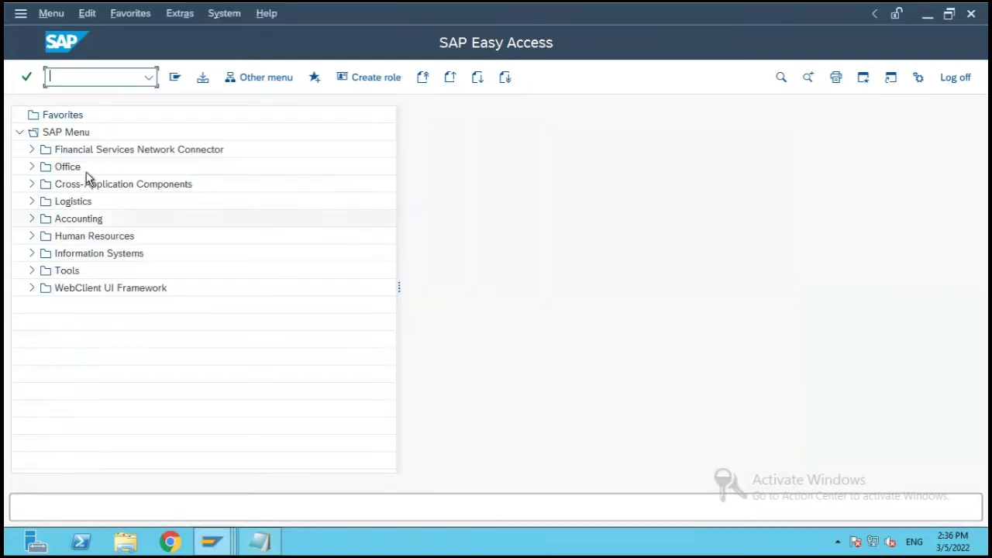
click(91, 81)
text(st05)
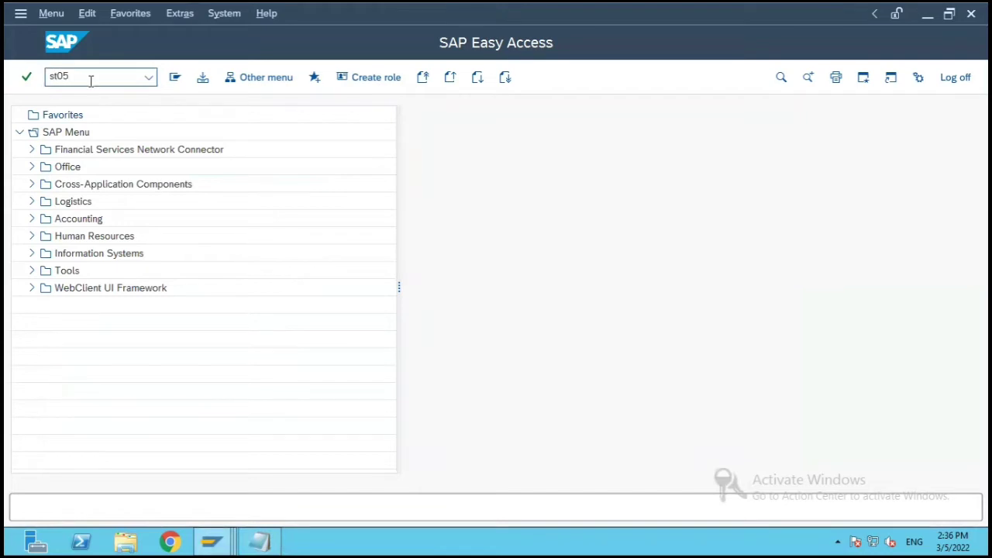
key(Return)
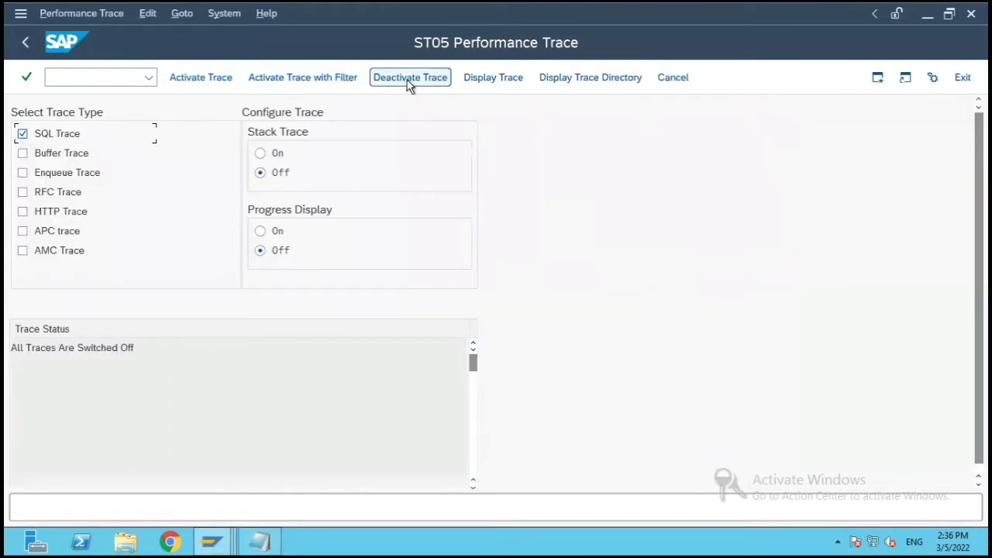
Step: Display the recorded SQL trace with the preset filter conditions and look through the tables in the Object Name column
click(345, 80)
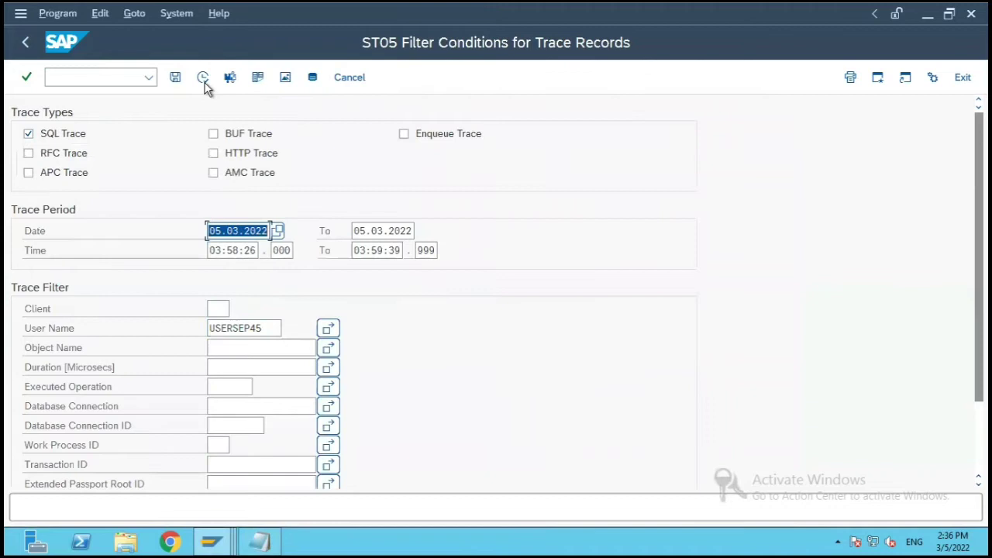
click(204, 79)
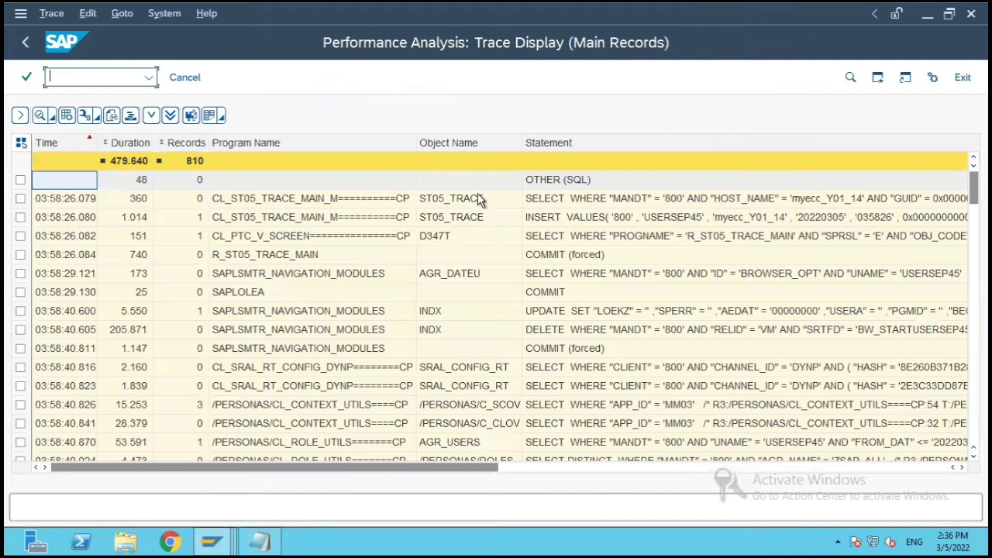
click(475, 146)
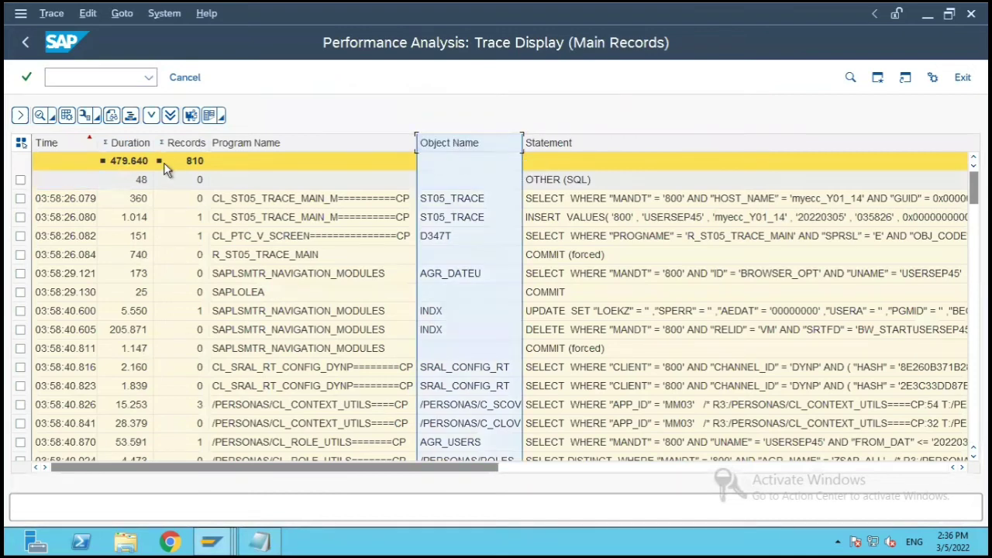
click(474, 200)
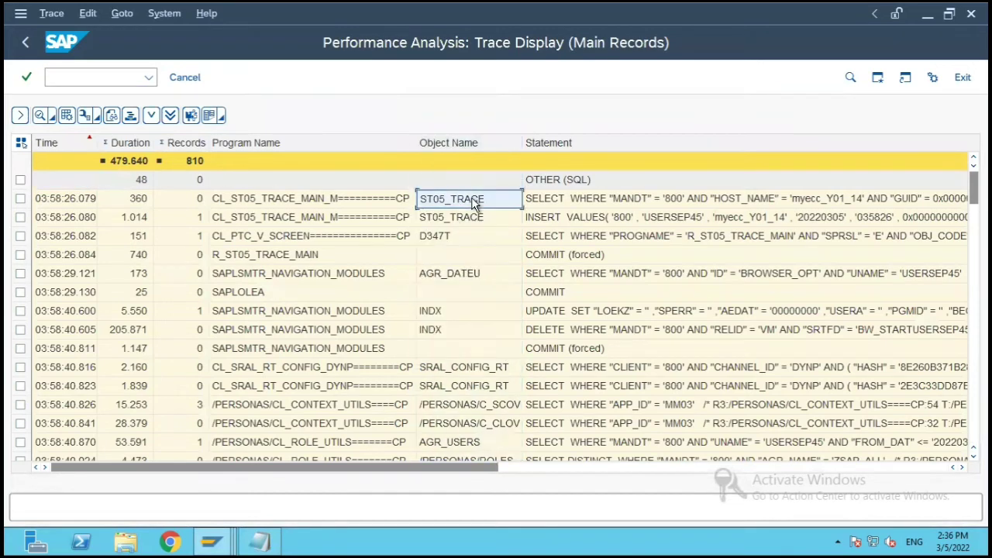
click(469, 237)
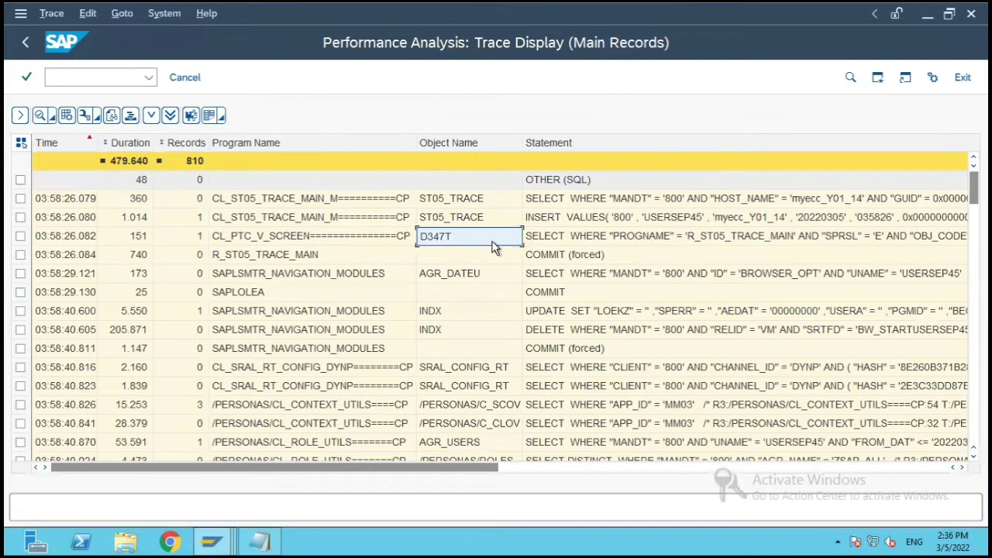
scroll(475, 380, down, 4)
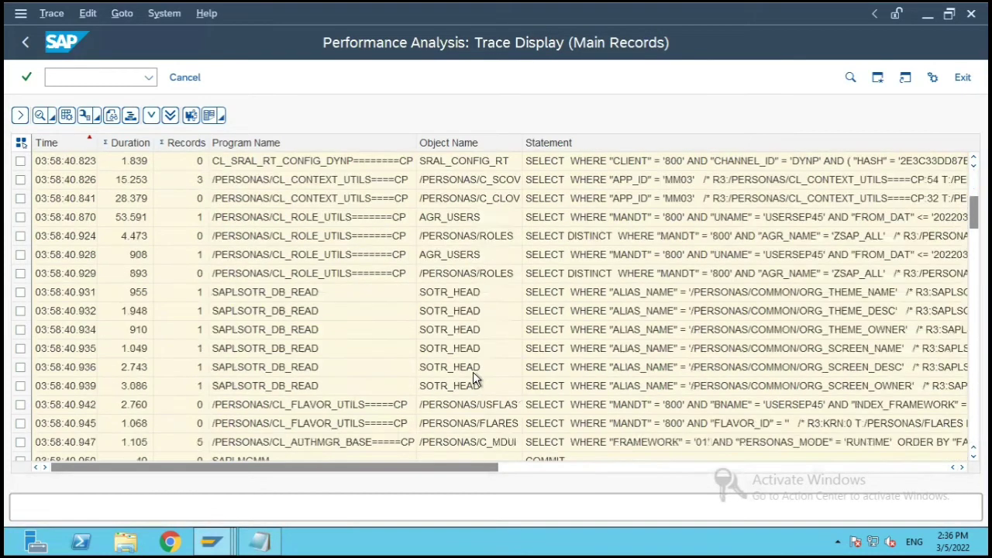
scroll(476, 380, down, 2)
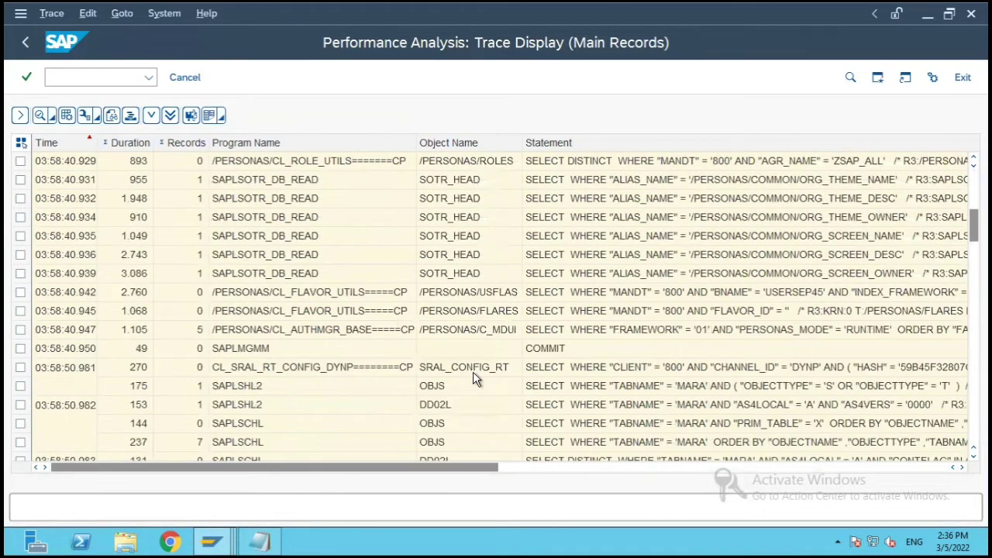
scroll(458, 256, up, 6)
Step: Filter the trace records on Object Name with M* and check the remaining table names down to MLEA
click(470, 143)
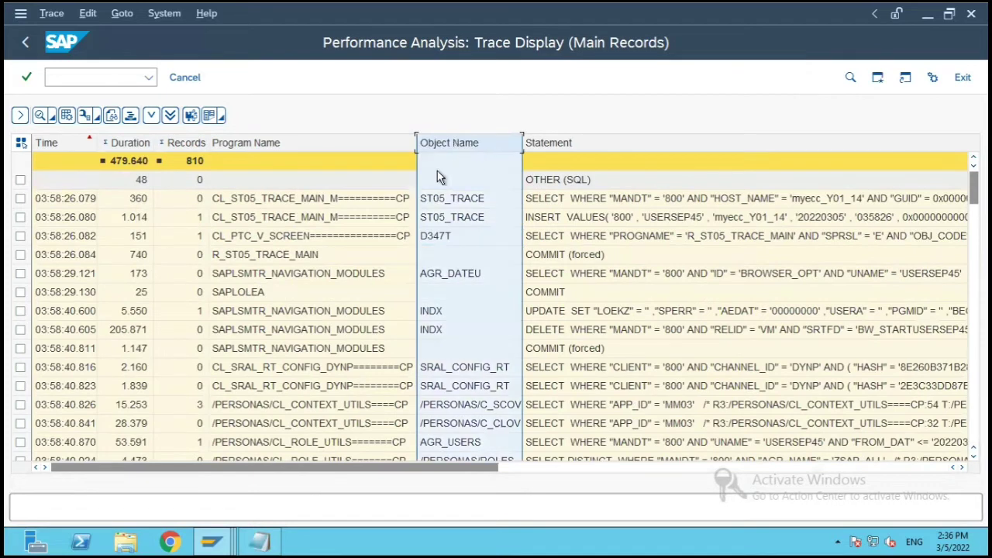
click(19, 115)
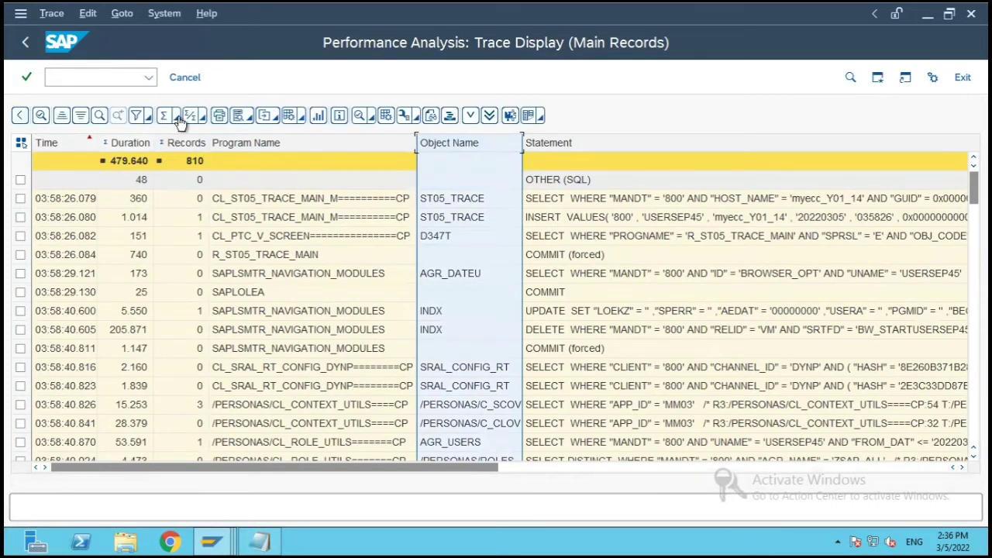
click(136, 115)
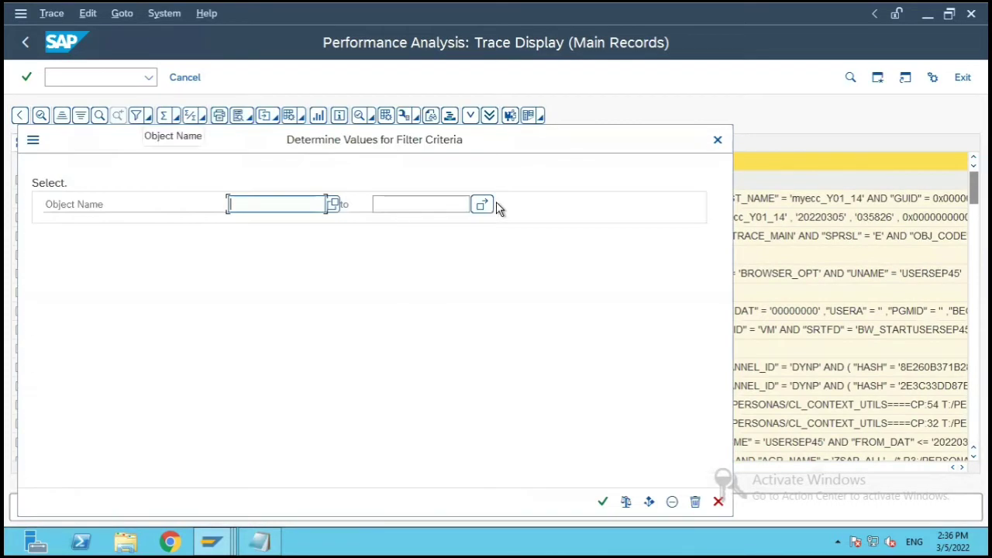
text(M)
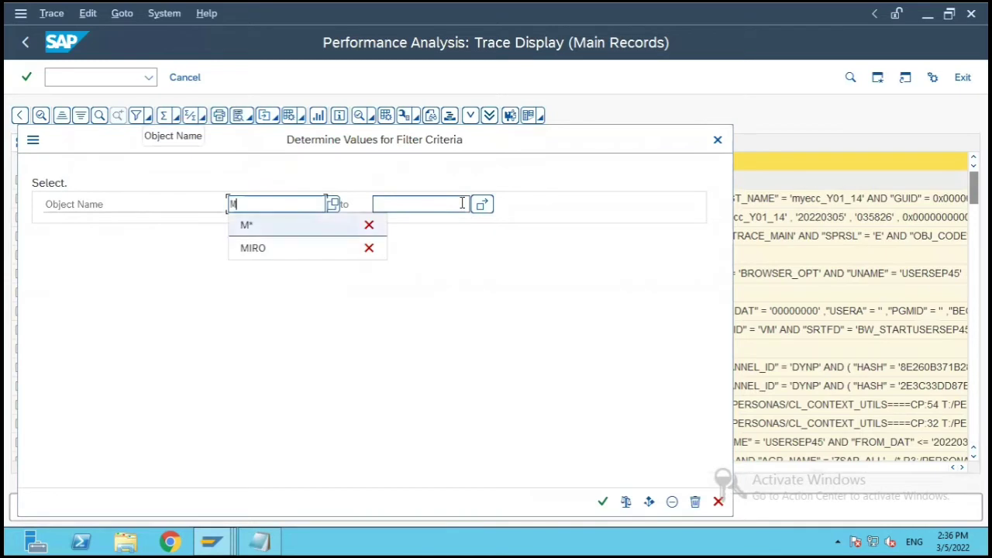
text(*)
click(601, 502)
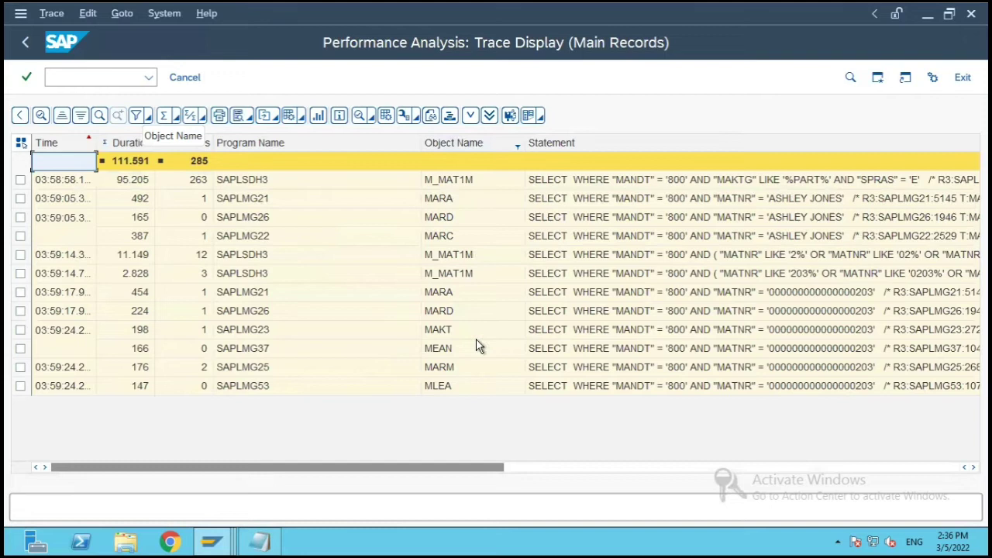
click(464, 387)
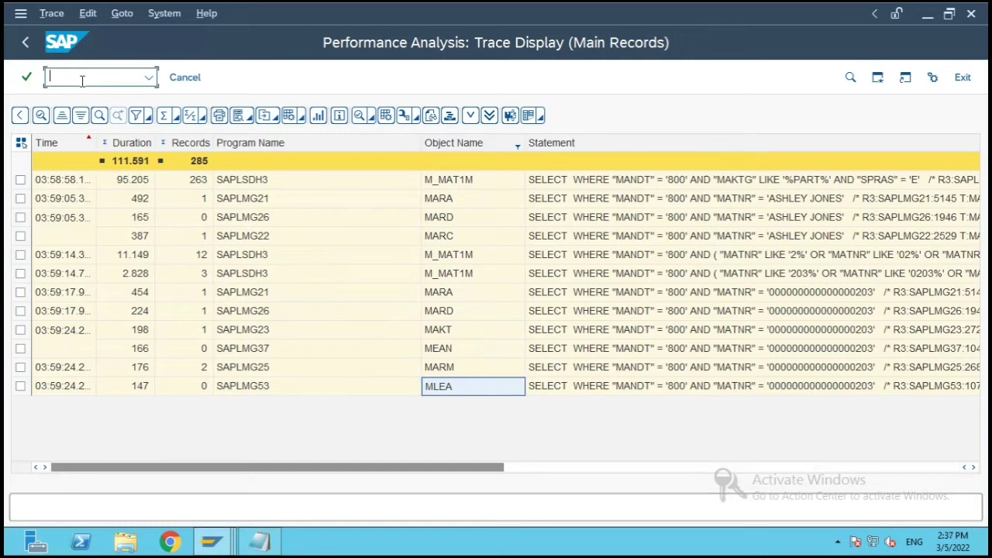
Step: Leave the trace display and open transaction MM03 in the same session with /nmm03
text(/nse1)
key(BackSpace)
key(BackSpace)
key(BackSpace)
text(mm03)
key(Return)
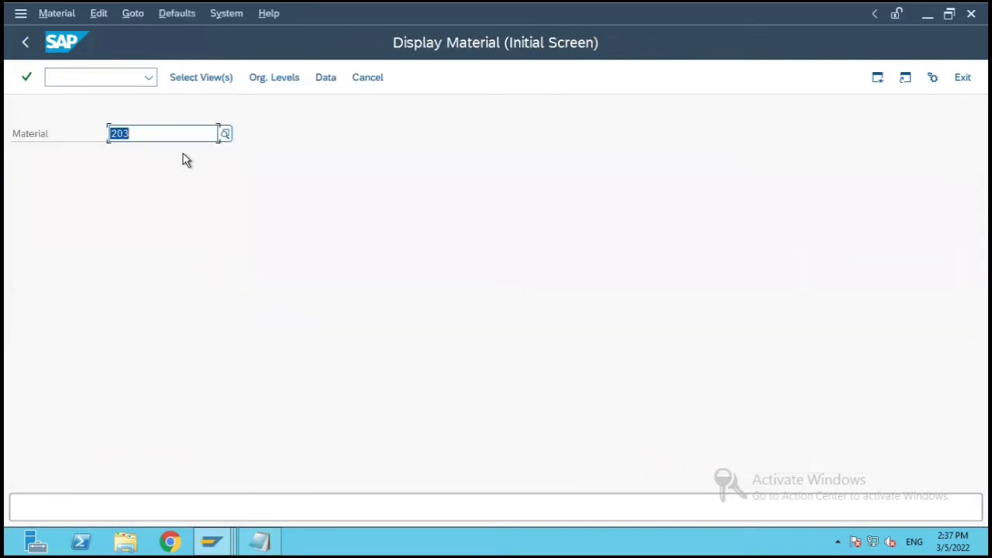
Step: Show the technical information of the Material field and open its screen program SAPLMGMM
click(174, 133)
key(F1)
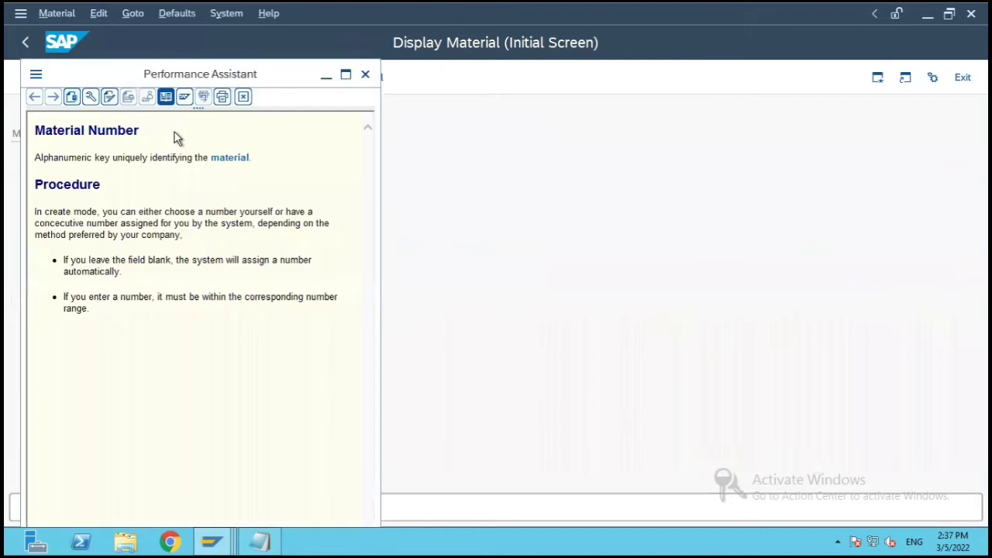
click(90, 97)
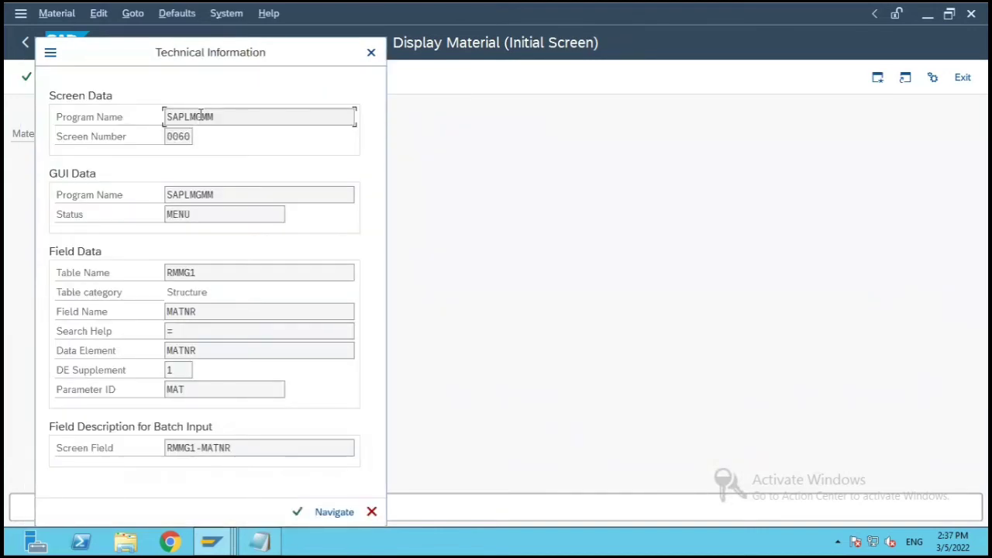
double_click(211, 117)
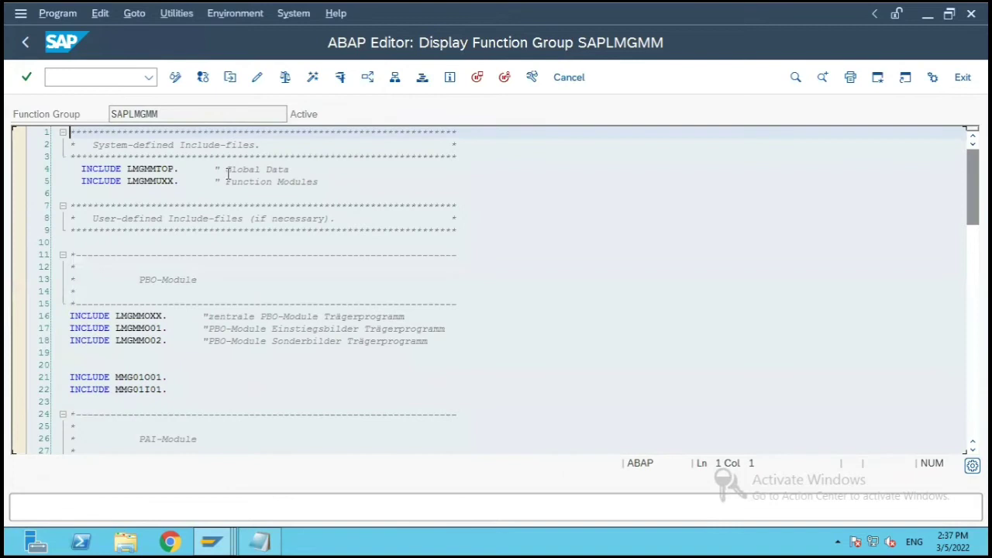
Step: Display the object list of function group MGMM and expand its Dictionary Structures to view the tables used
click(394, 79)
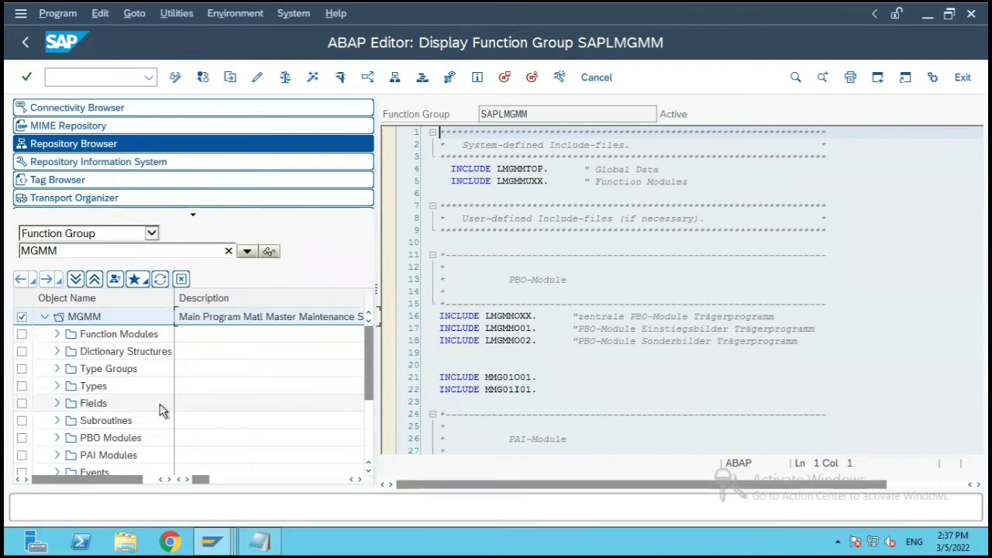
click(58, 352)
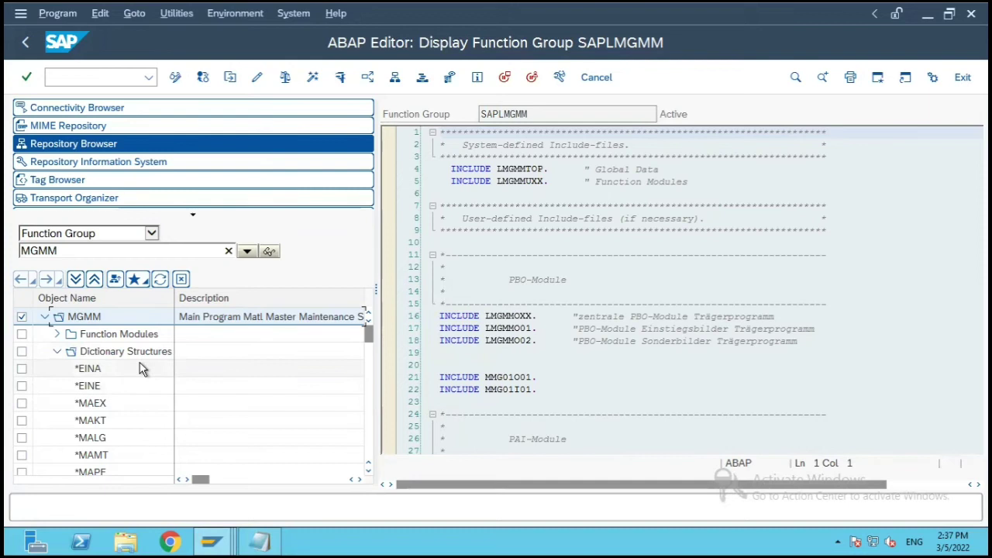
scroll(142, 369, down, 1)
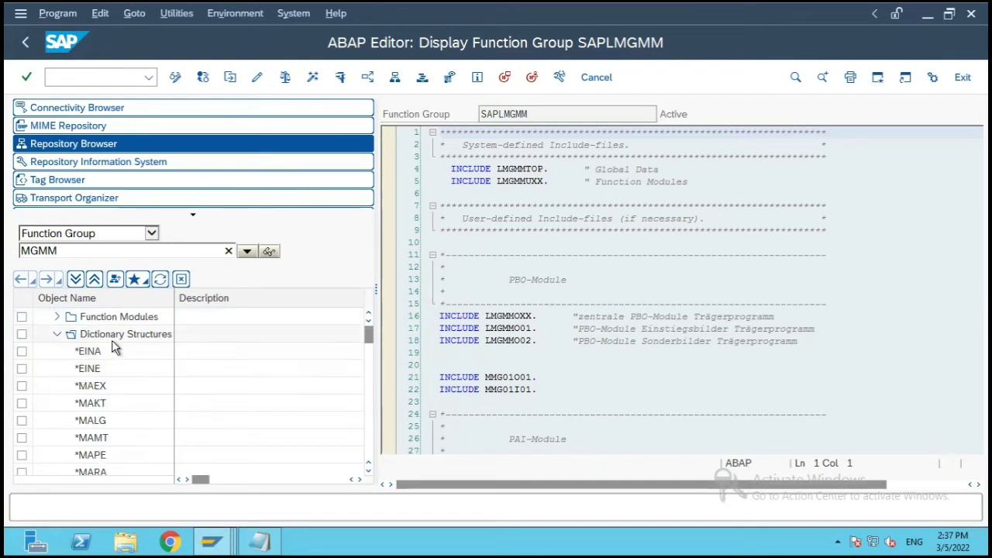
Step: Review the Dictionary Structures of function group MGMM with their descriptions, from *EINA through WLK2, to identify the tables used
scroll(112, 349, up, 1)
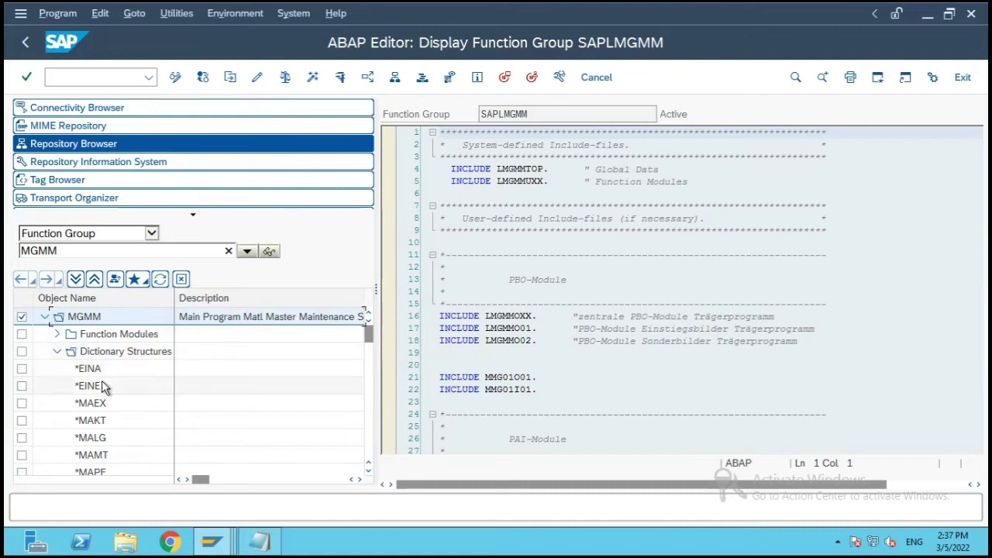
scroll(104, 383, down, 3)
scroll(103, 387, down, 13)
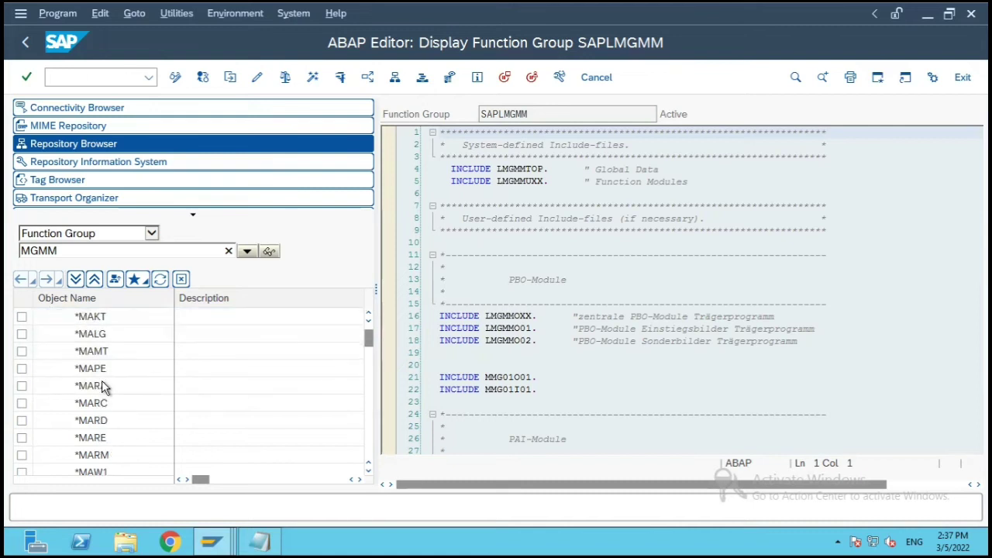
scroll(104, 387, down, 10)
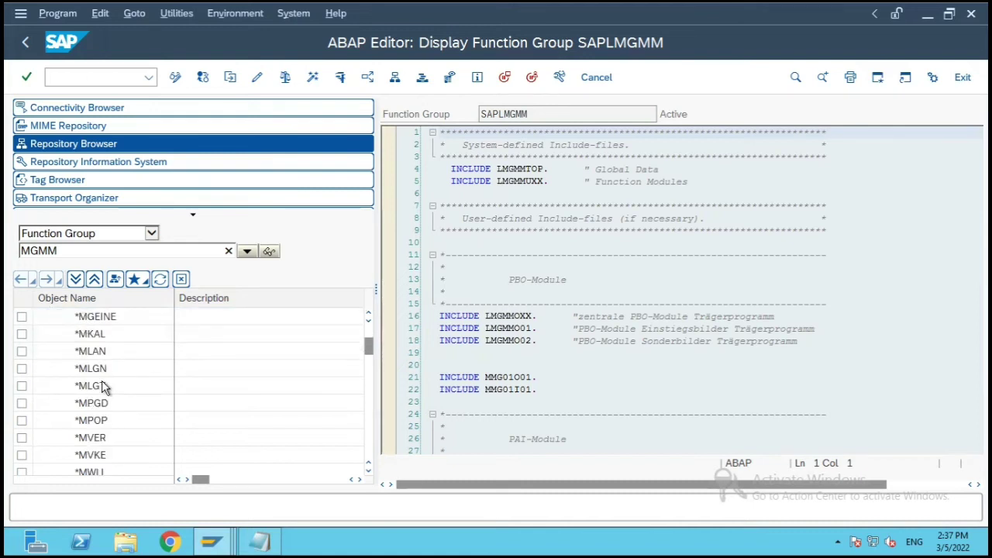
scroll(104, 388, down, 8)
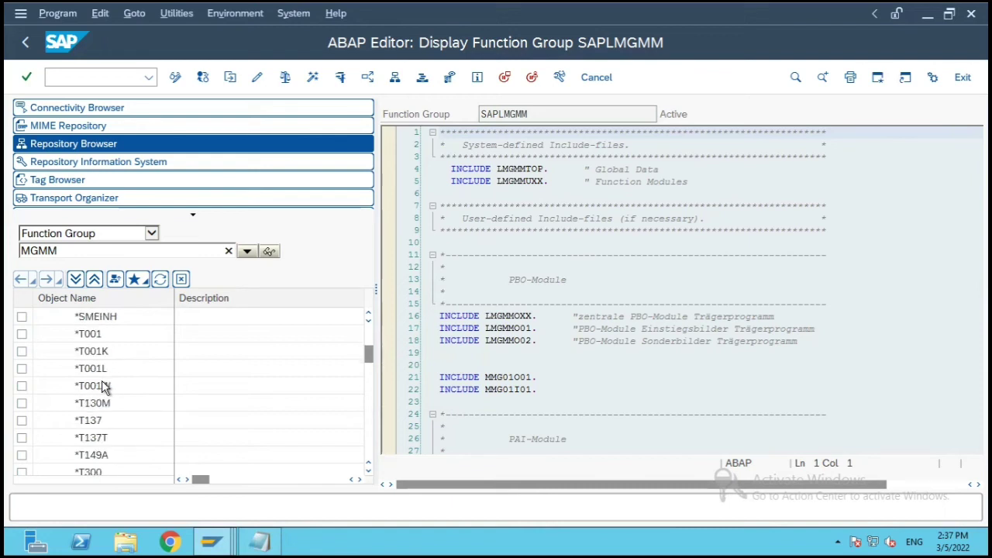
scroll(104, 388, down, 10)
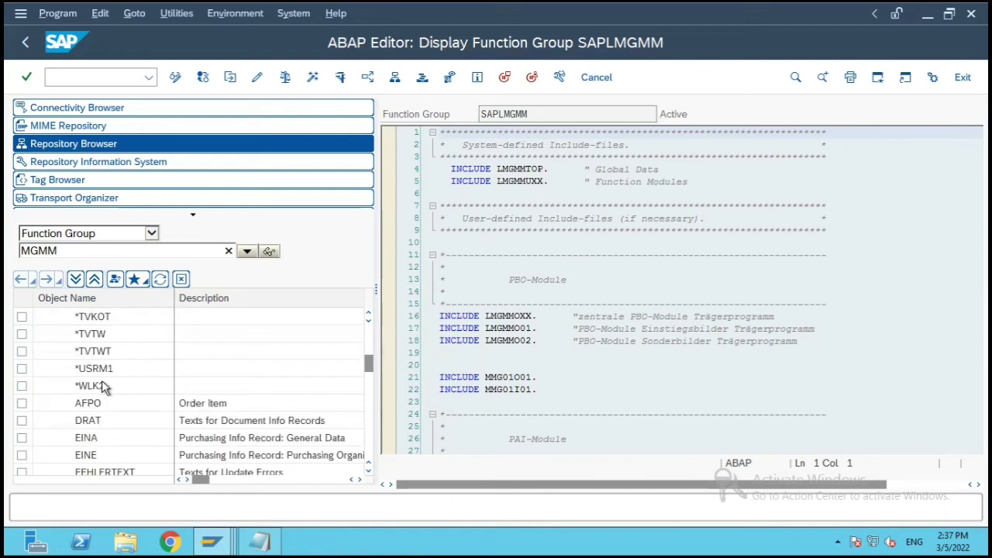
scroll(104, 387, down, 4)
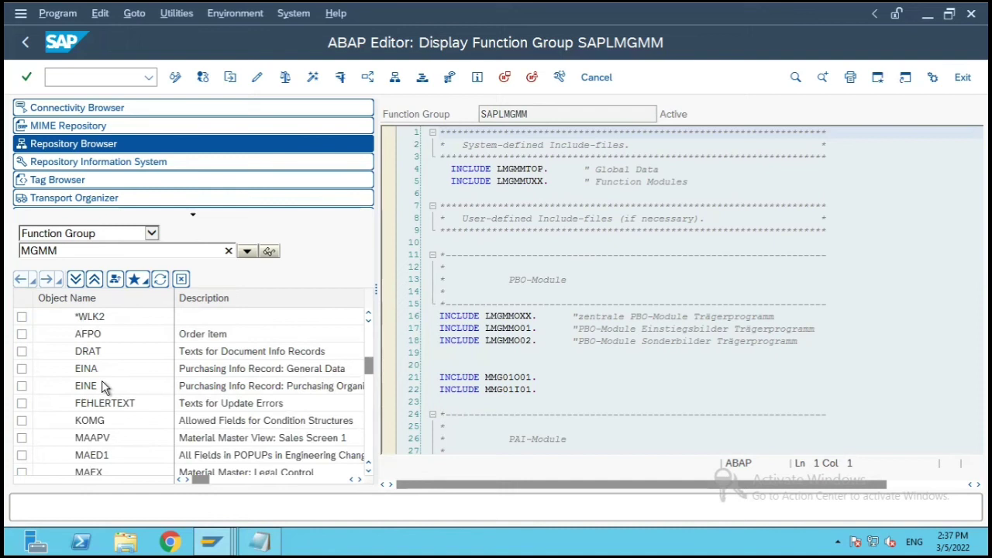
scroll(104, 388, down, 7)
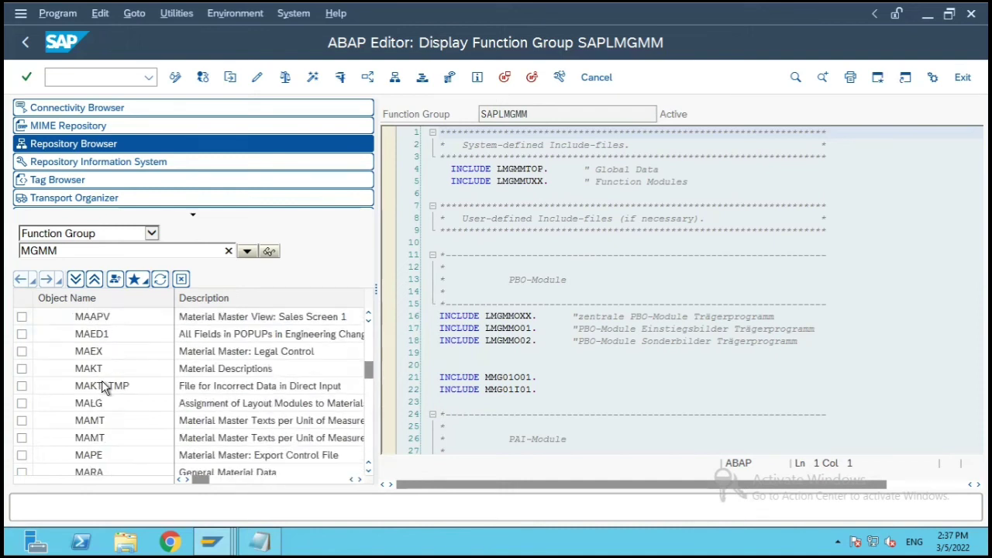
scroll(104, 388, down, 20)
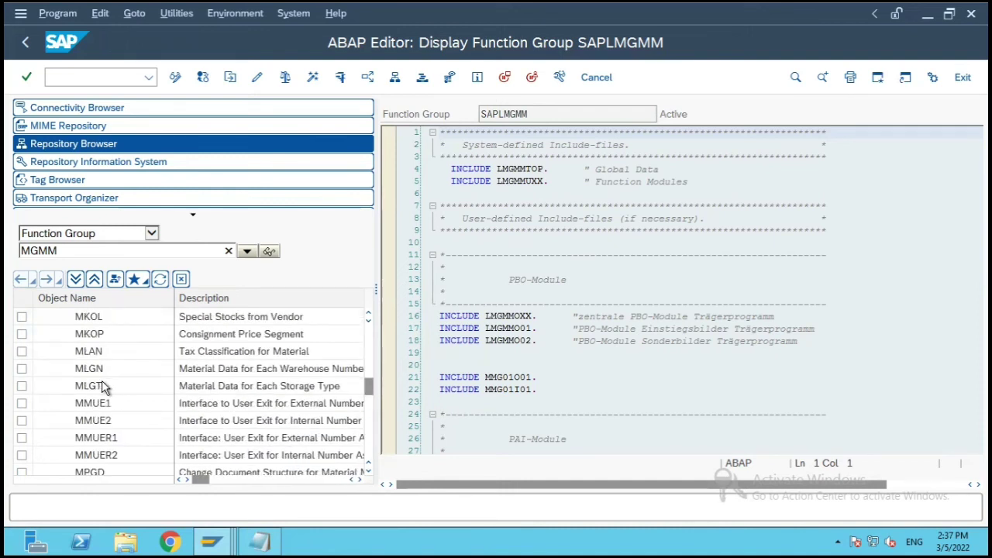
scroll(104, 388, down, 20)
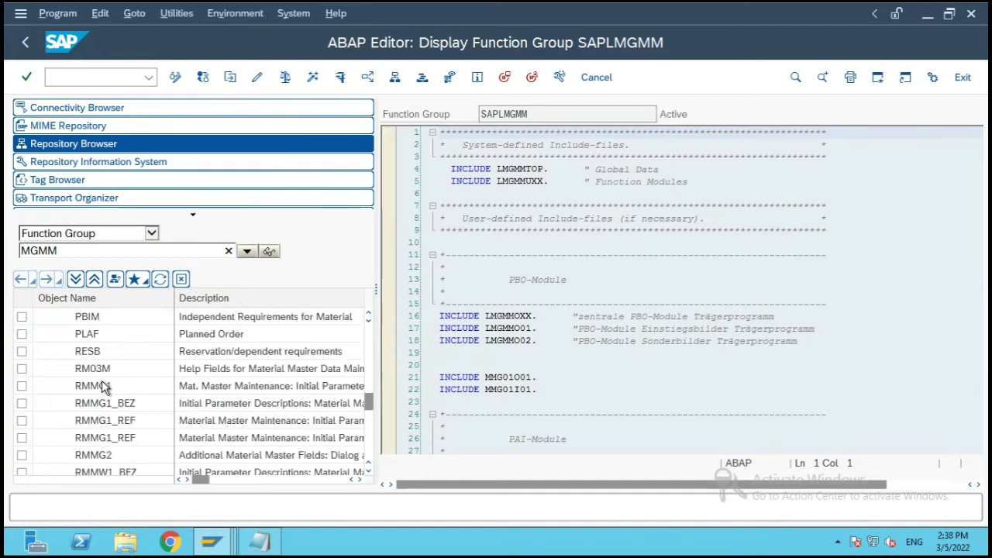
scroll(104, 387, down, 18)
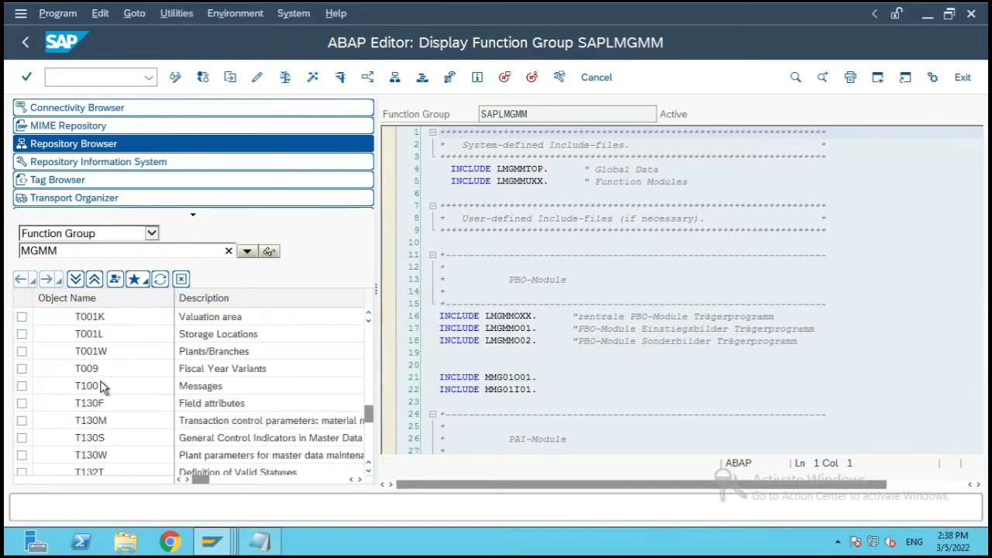
scroll(104, 388, down, 12)
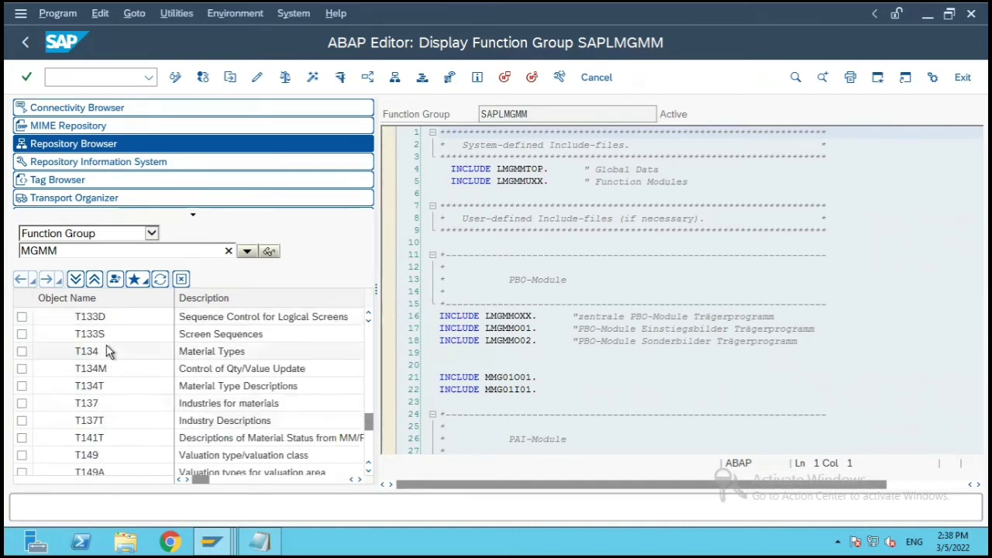
scroll(111, 403, down, 17)
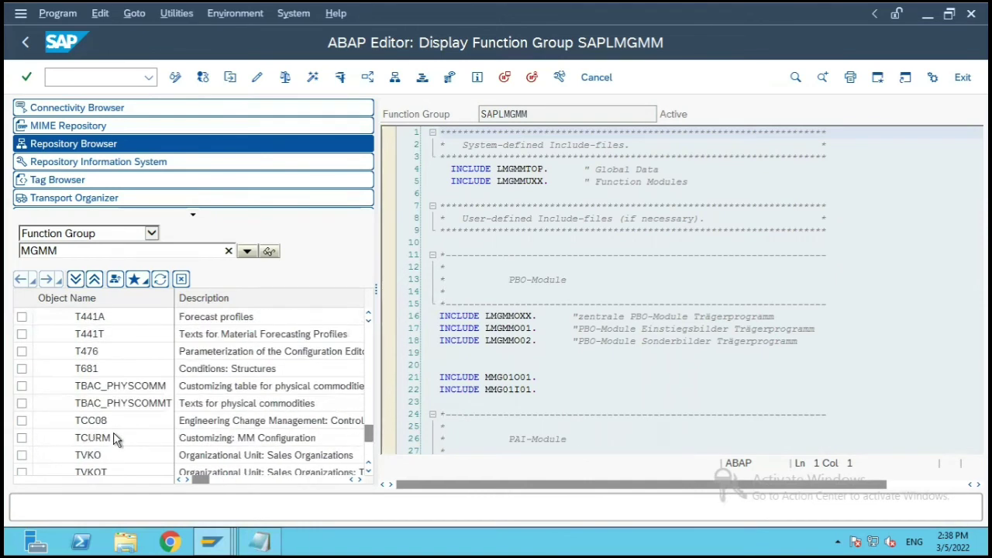
scroll(113, 440, down, 17)
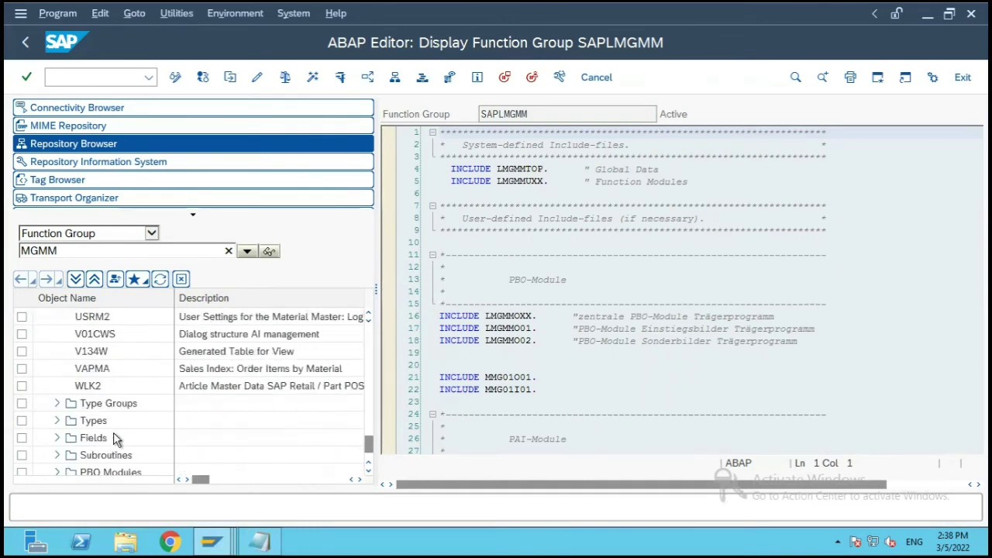
scroll(113, 440, up, 20)
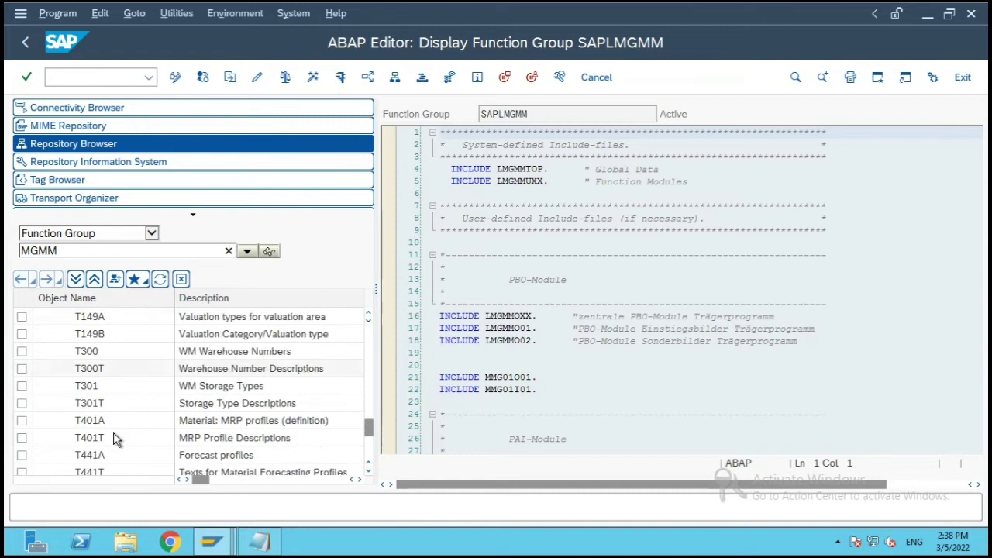
scroll(114, 439, up, 20)
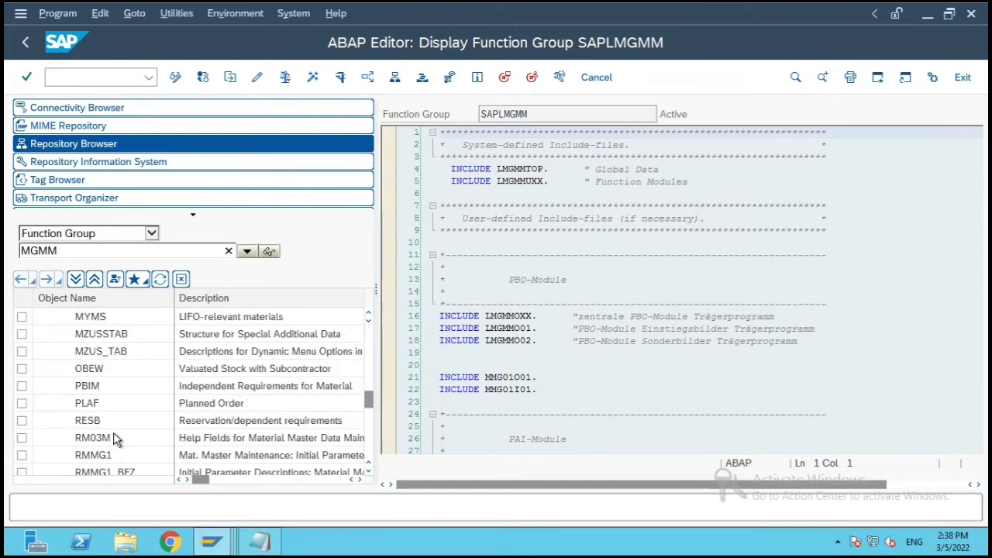
scroll(113, 439, up, 20)
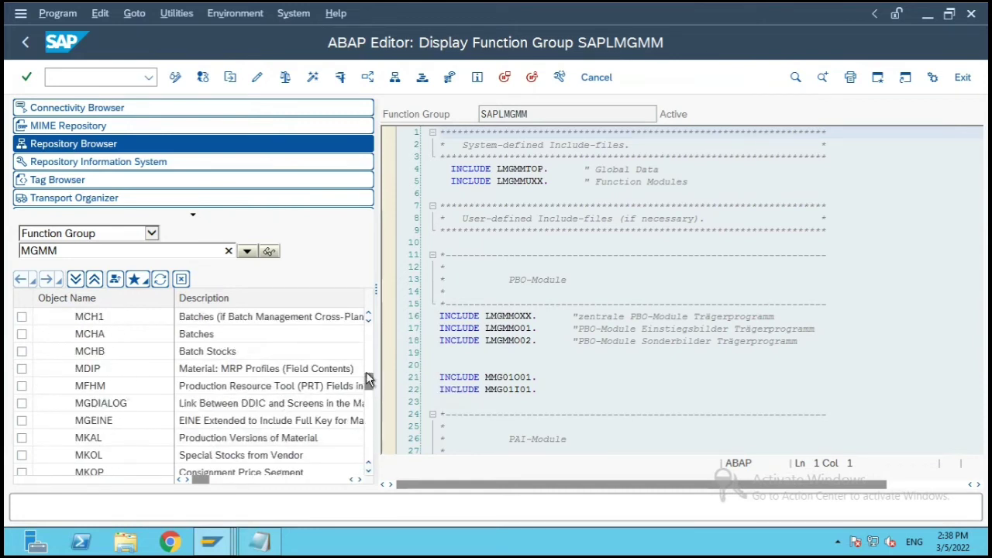
Step: Collapse MGMM's Dictionary Structures, display the superordinate package MGA, and expand its Dictionary Objects down to the Database Tables
drag(367, 378, 364, 328)
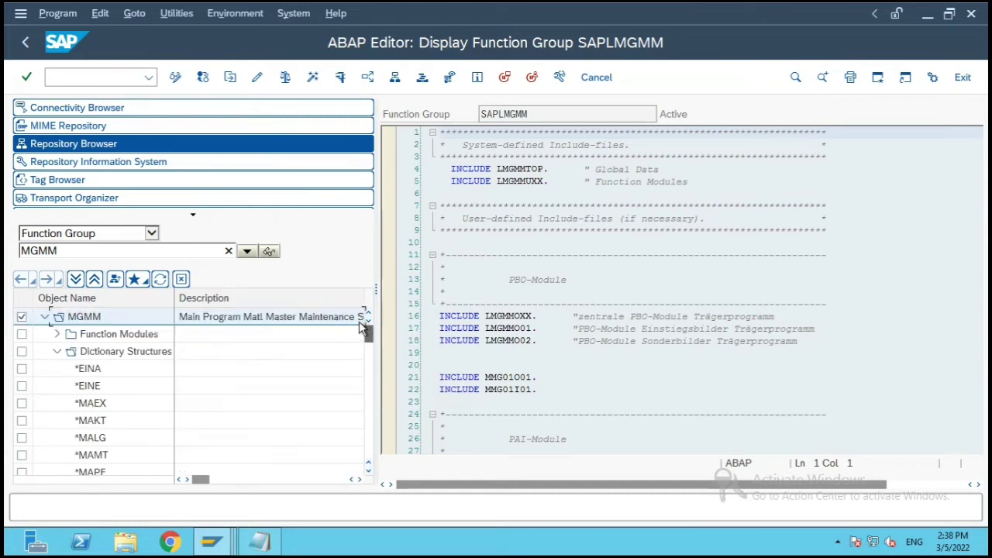
click(55, 353)
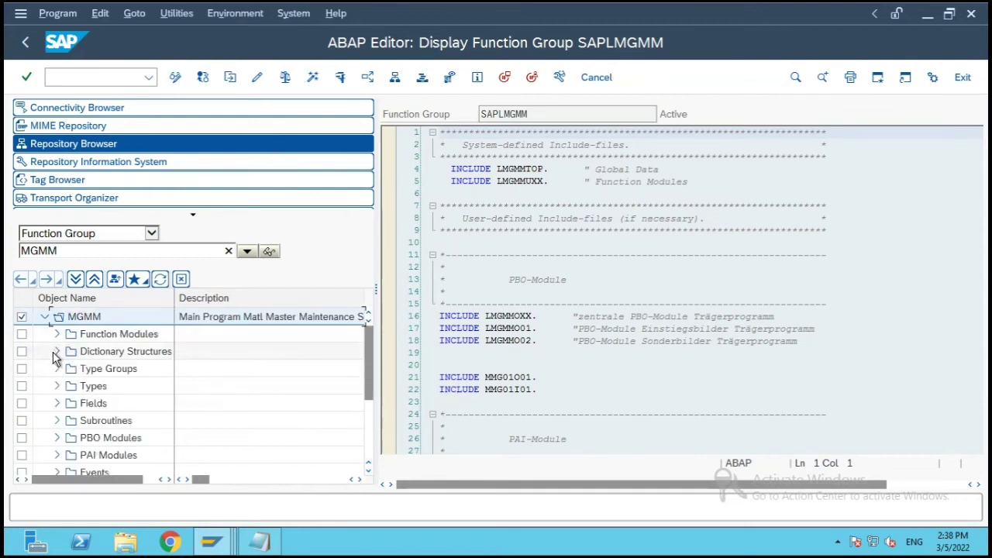
click(115, 281)
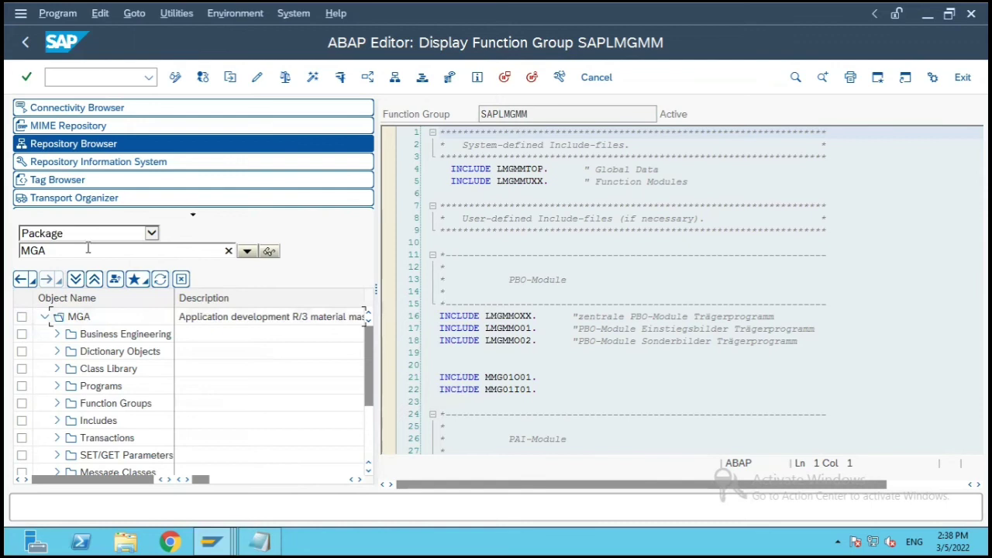
click(57, 353)
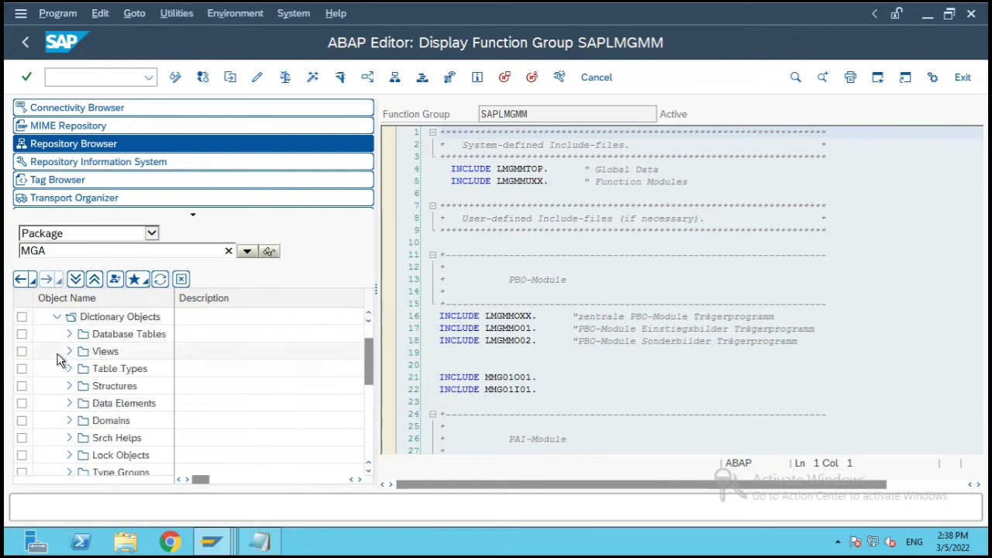
click(70, 335)
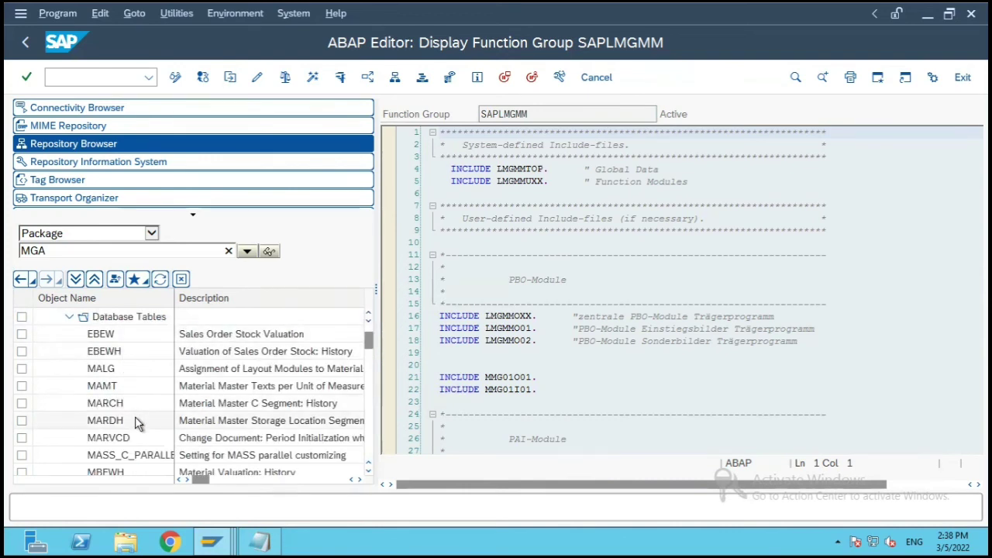
Step: Review the database tables of package MGA with their descriptions, from EBEW through USRM2
scroll(137, 422, down, 1)
scroll(135, 416, up, 2)
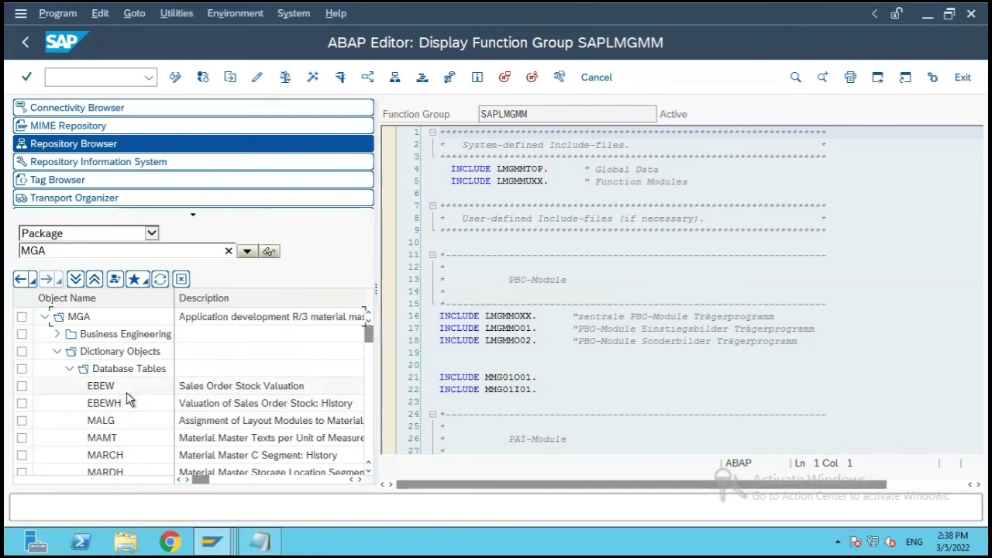
scroll(128, 398, down, 2)
scroll(128, 398, down, 6)
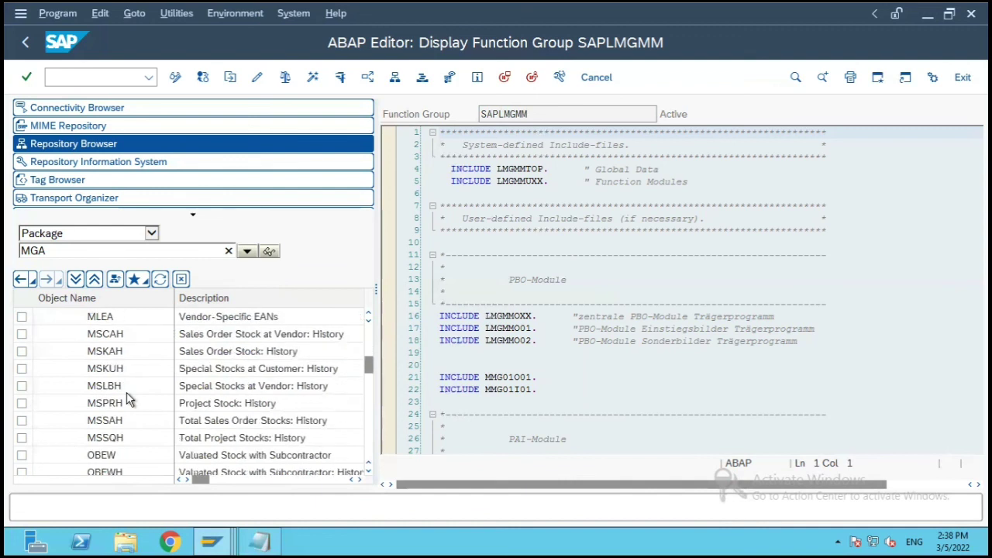
scroll(129, 398, down, 8)
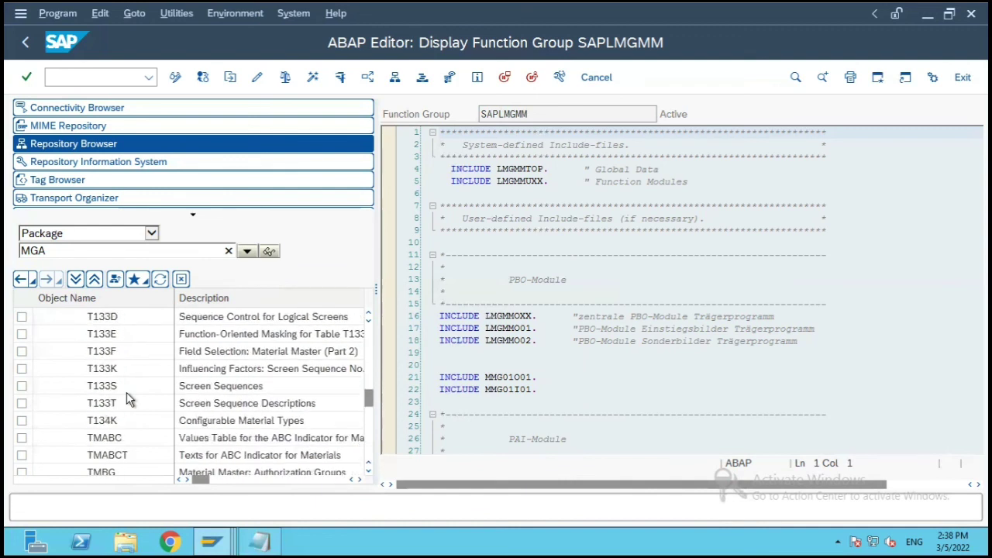
scroll(129, 397, down, 1)
scroll(129, 398, up, 2)
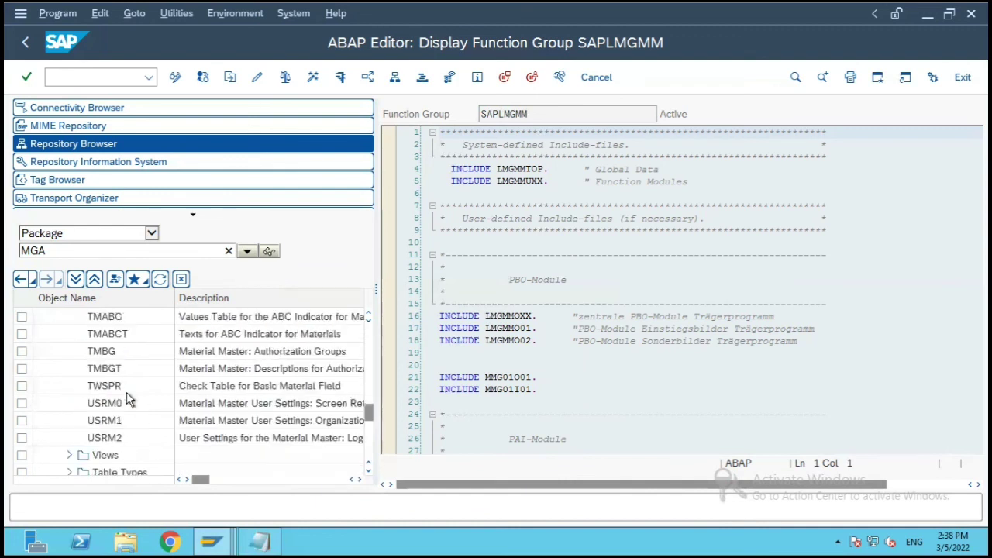
scroll(130, 398, up, 12)
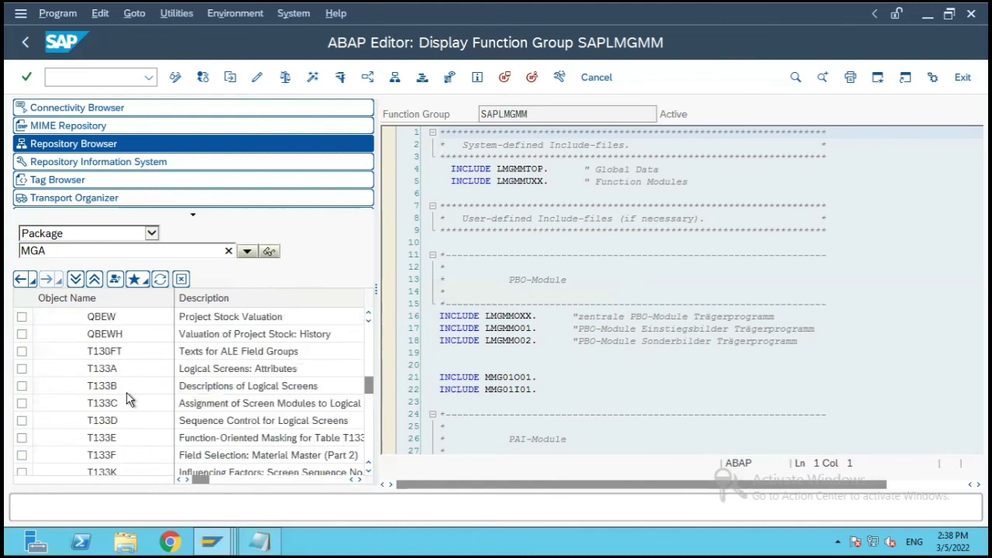
scroll(130, 398, up, 5)
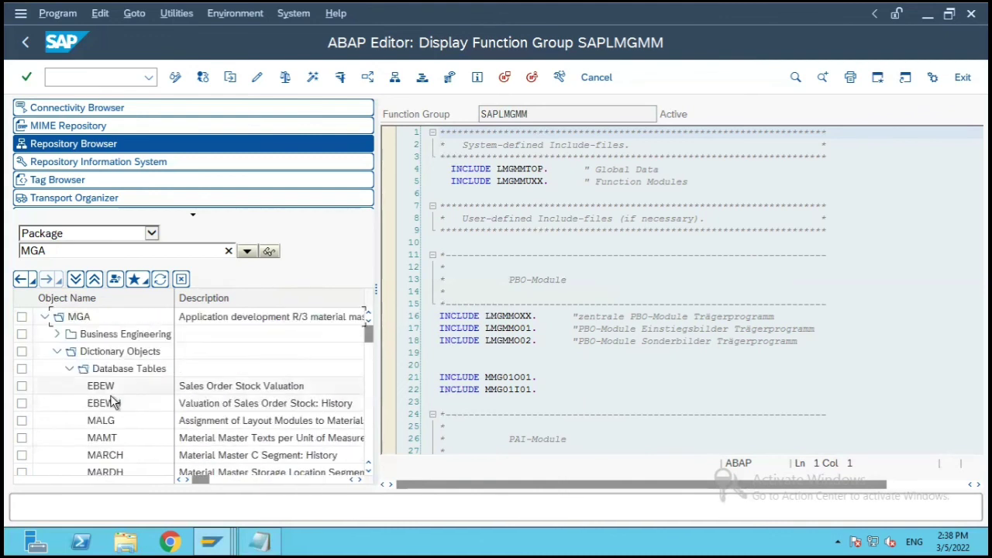
Step: Collapse MGA's Database Tables to check the other dictionary object categories, and reopen them to recheck the M-prefixed tables
click(69, 368)
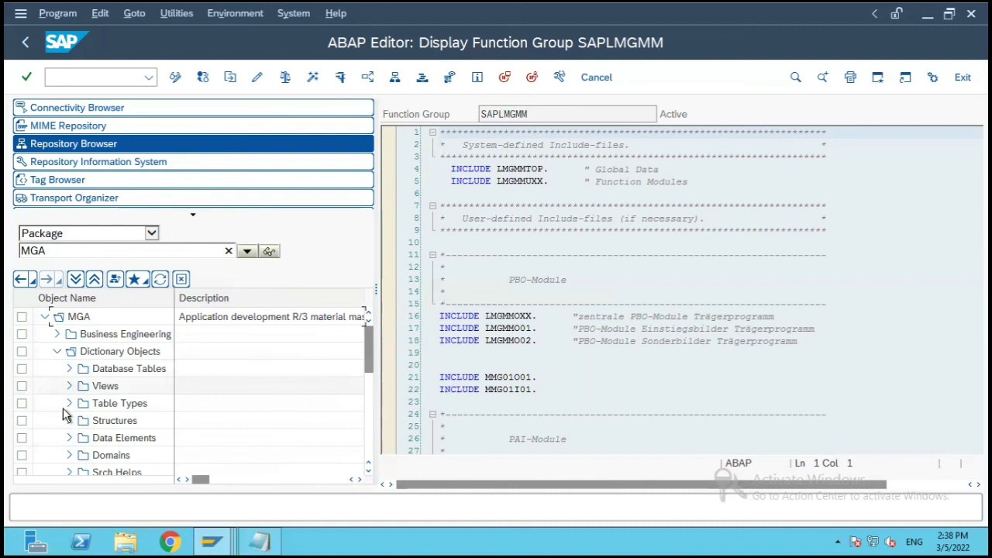
scroll(124, 448, down, 1)
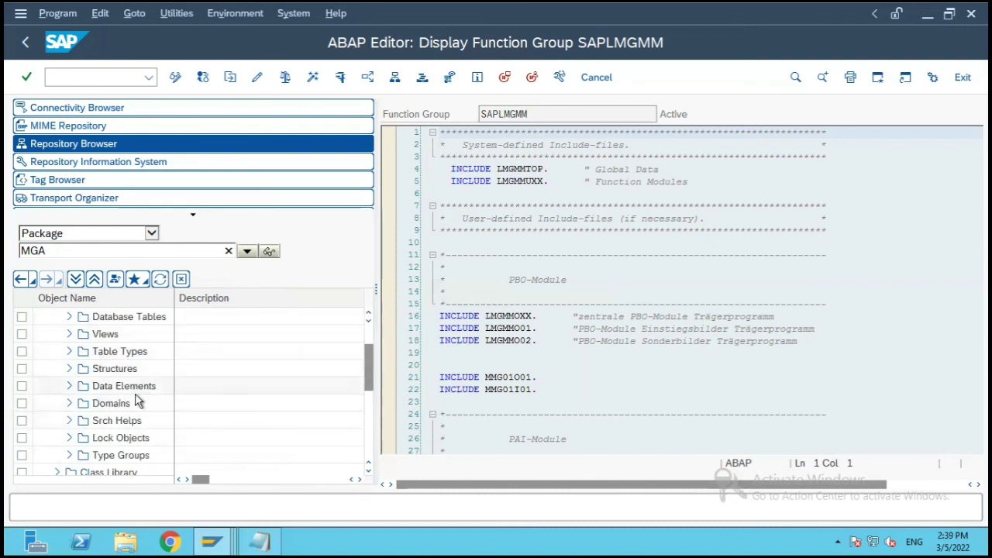
scroll(138, 401, up, 1)
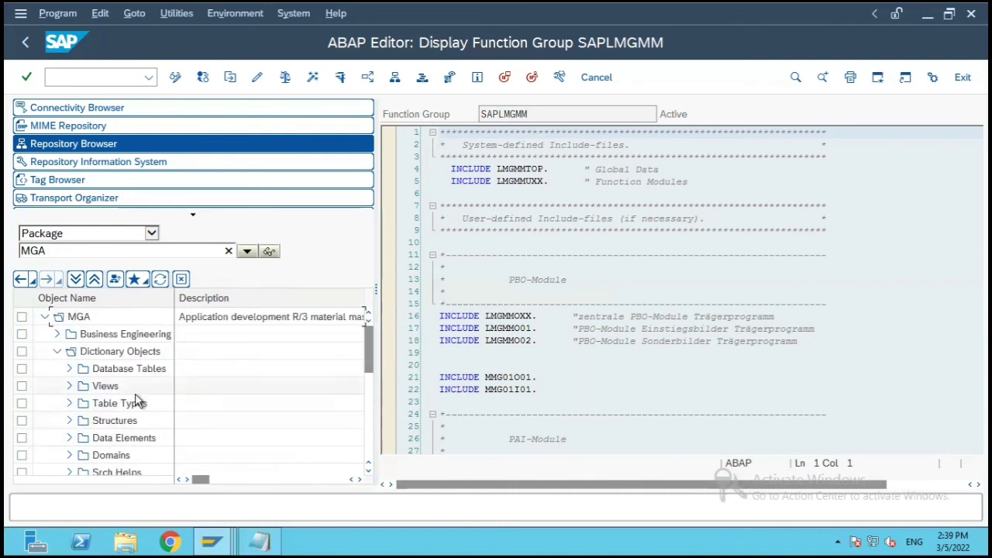
click(69, 368)
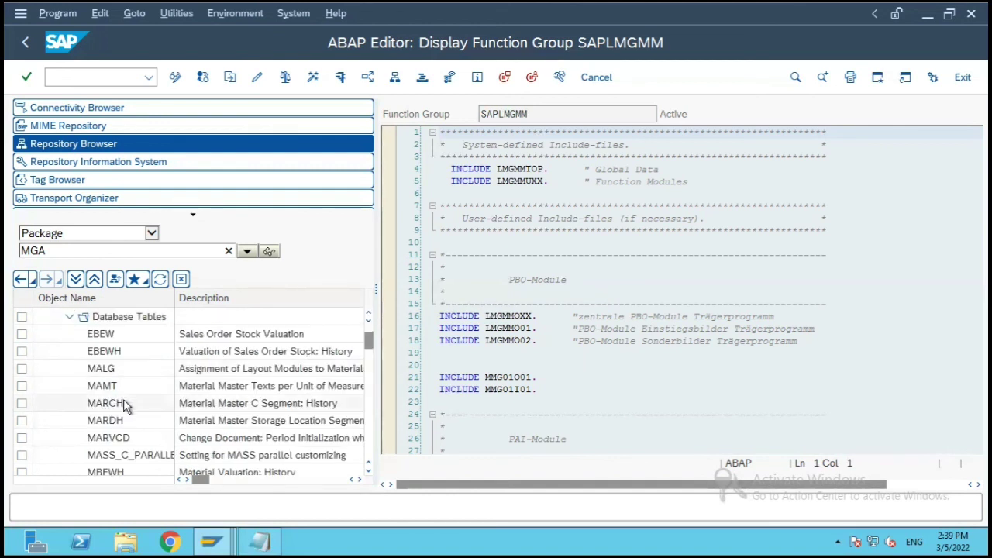
scroll(130, 403, down, 7)
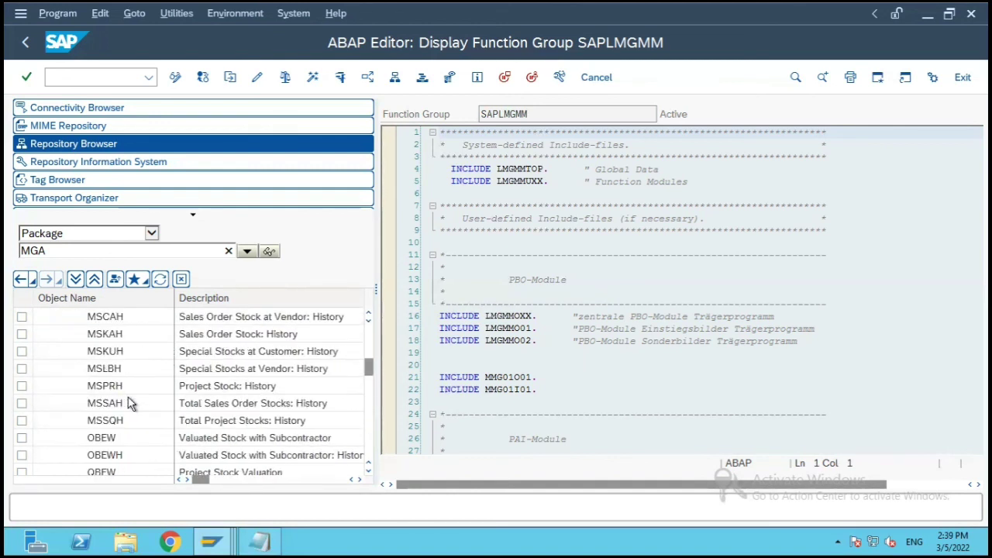
scroll(131, 404, up, 1)
scroll(128, 402, up, 4)
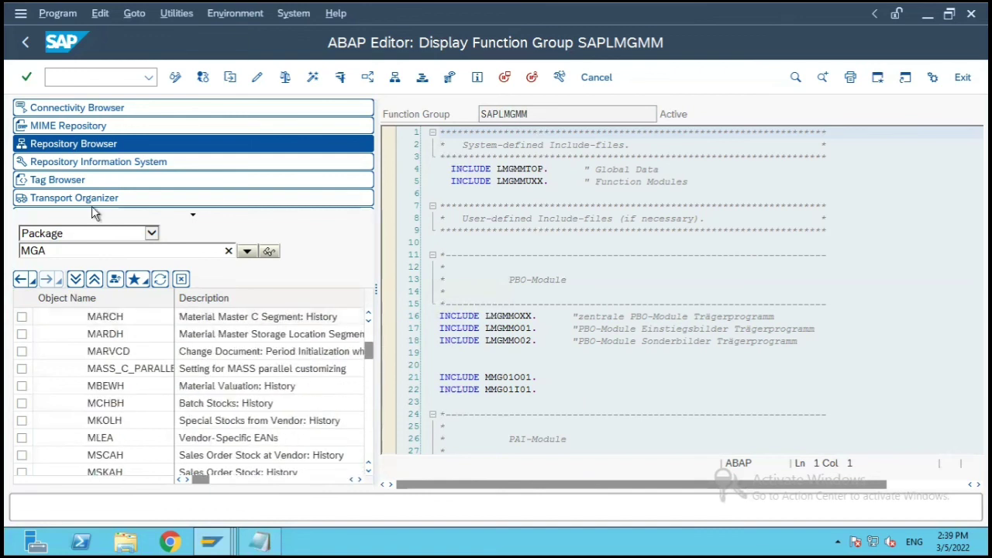